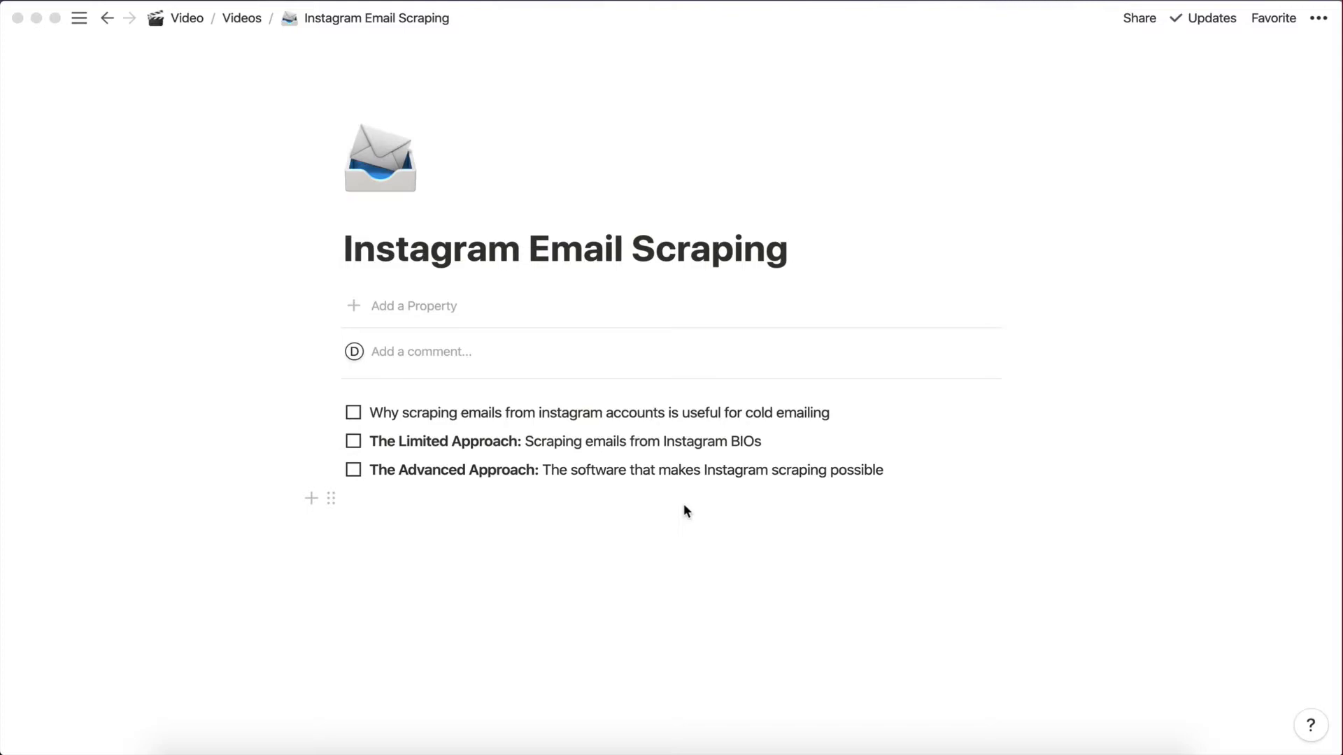
- Move to the next desktop space to show the Gymshark Instagram profile
key("ctrl+Right")
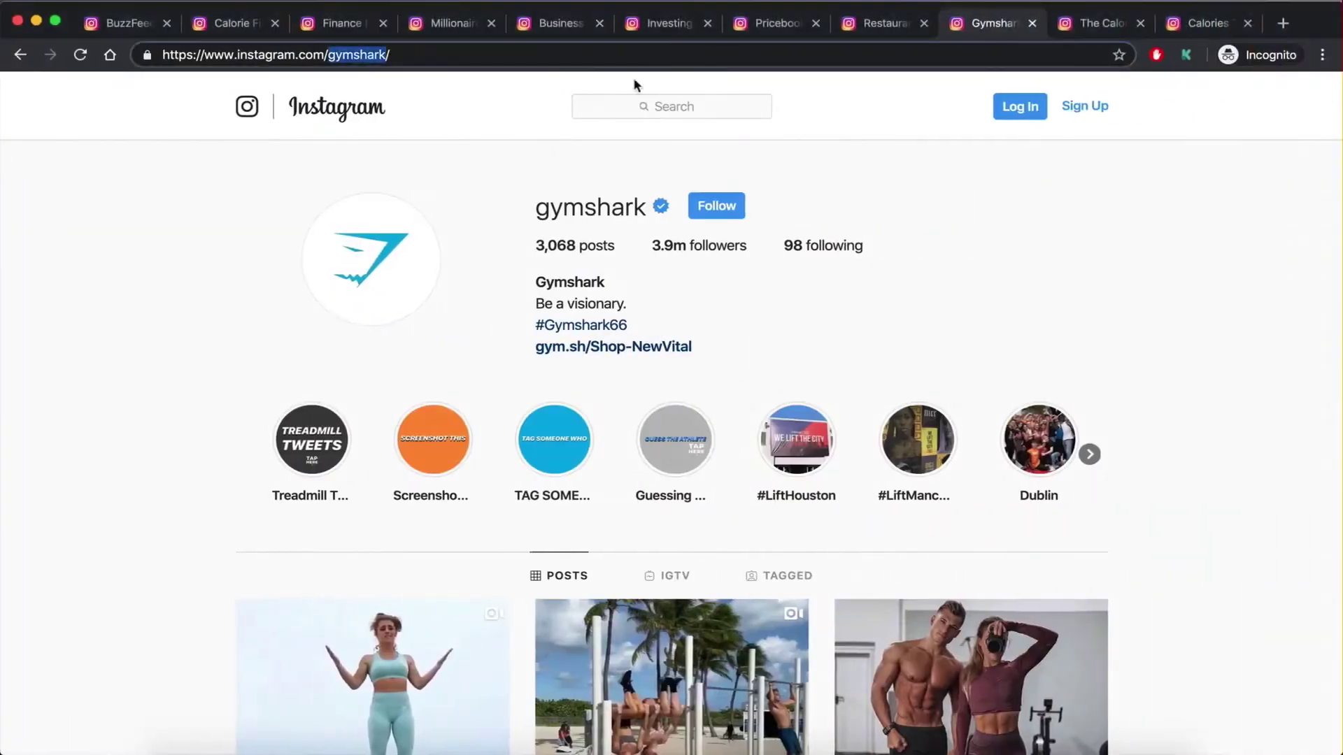
- Bring up the Investing Academy Instagram profile tab in Chrome
left_click(650, 27)
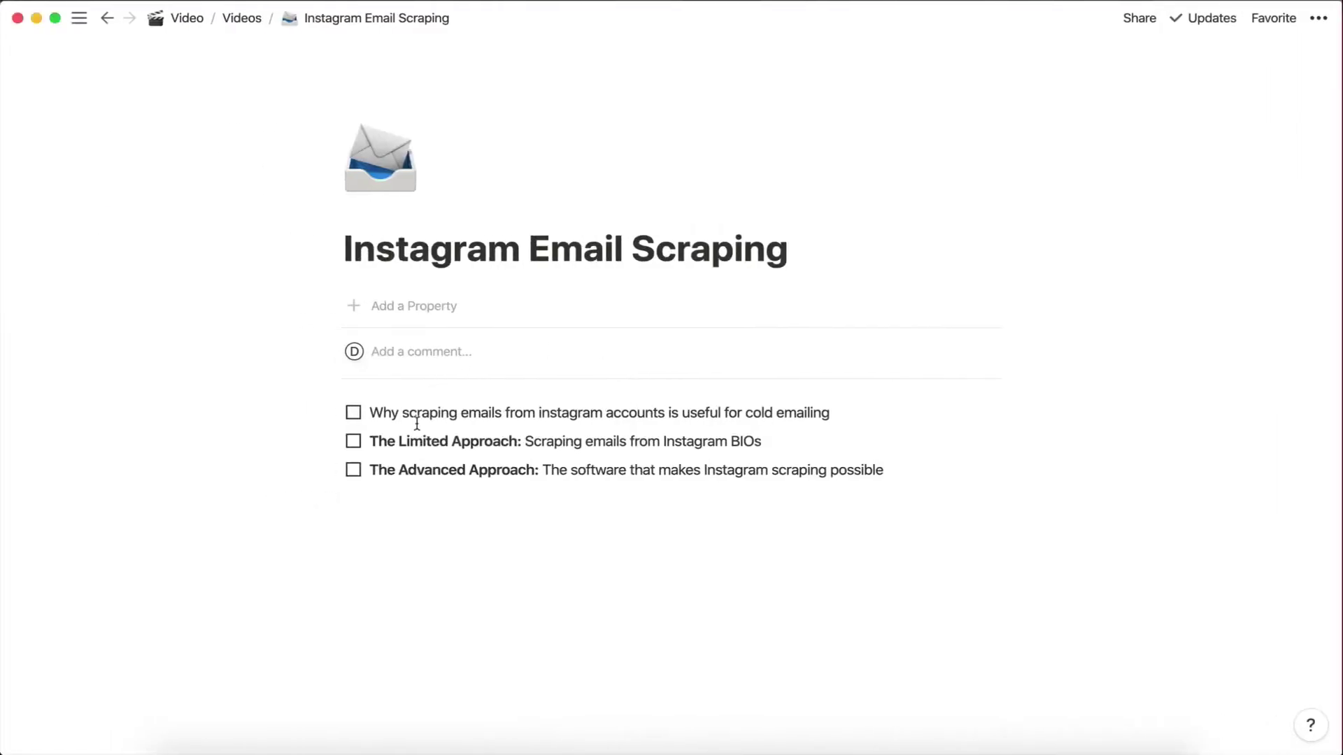
- Highlight 'The Limited Approach' item in the Notion outline, then clear the selection
left_click_drag(370, 441, 556, 440)
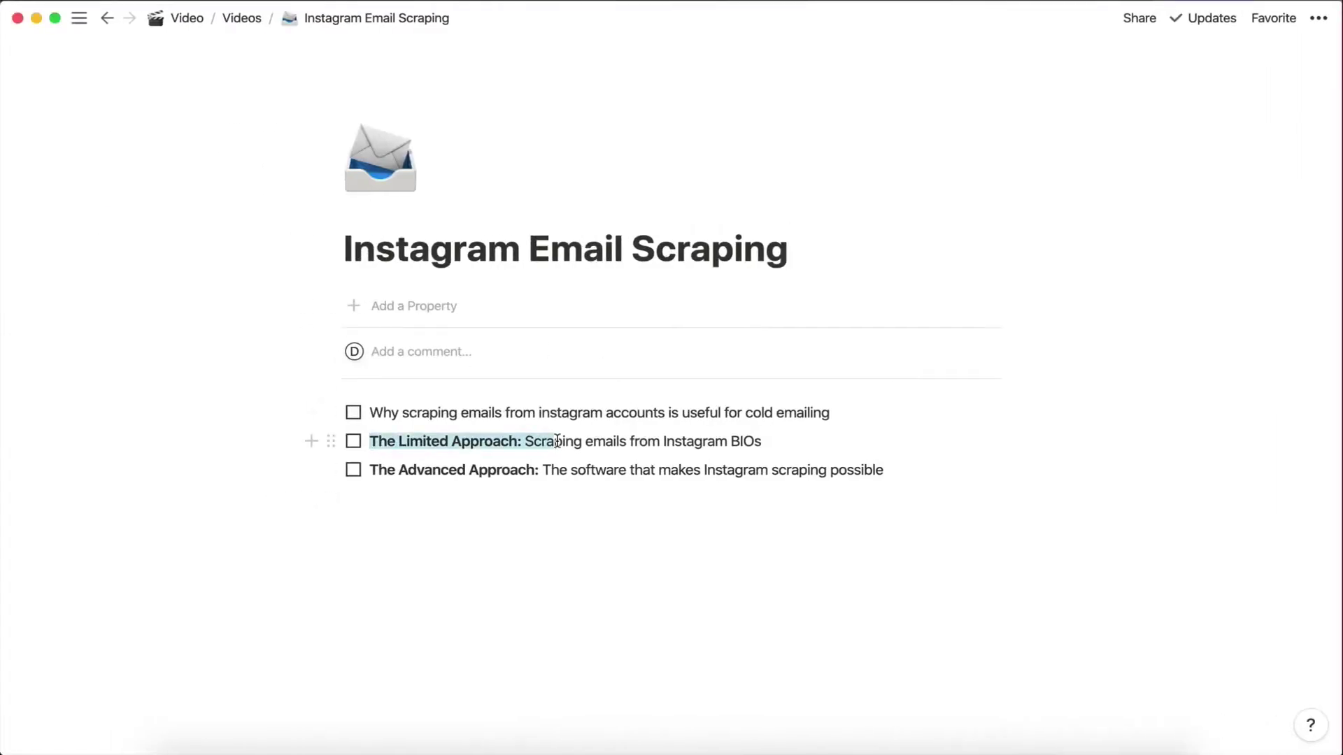
left_click(557, 441)
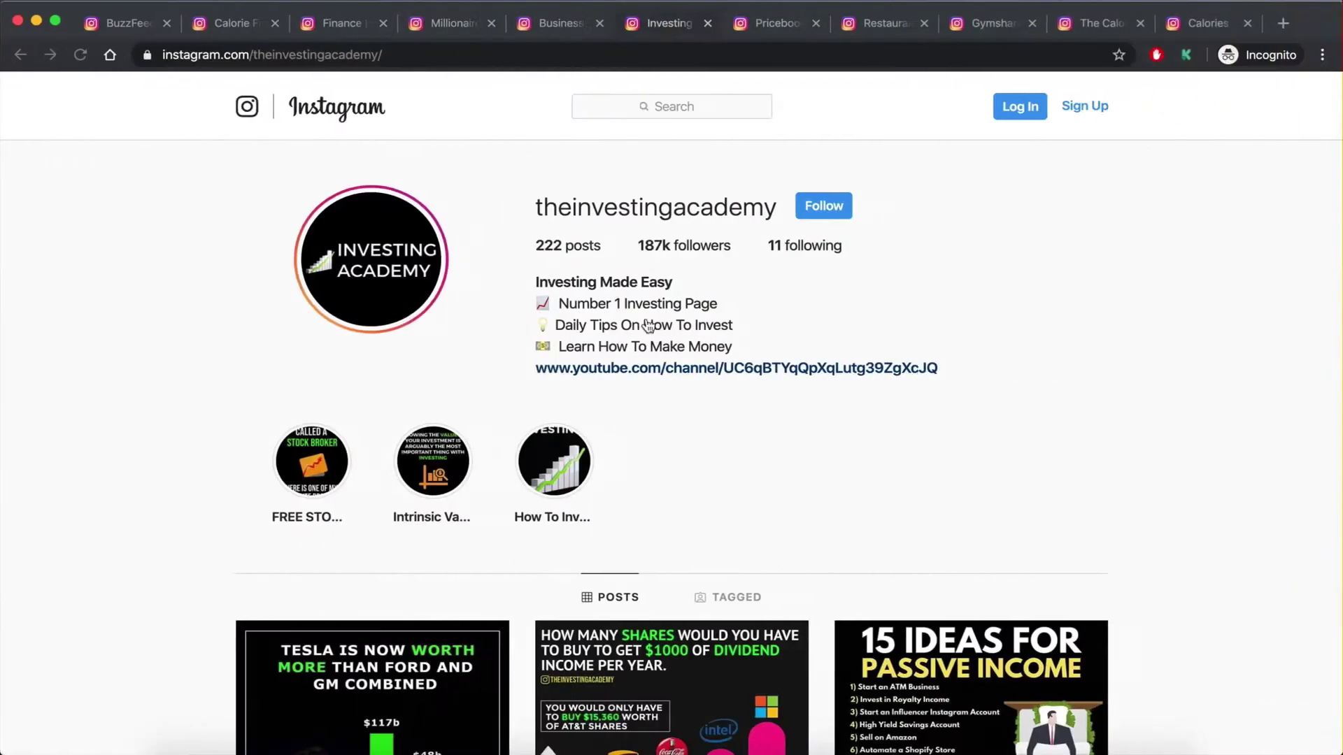
- Highlight the 'Daily Tips' and 'How To Make Money' lines in the Investing Academy bio
left_click_drag(558, 321, 655, 322)
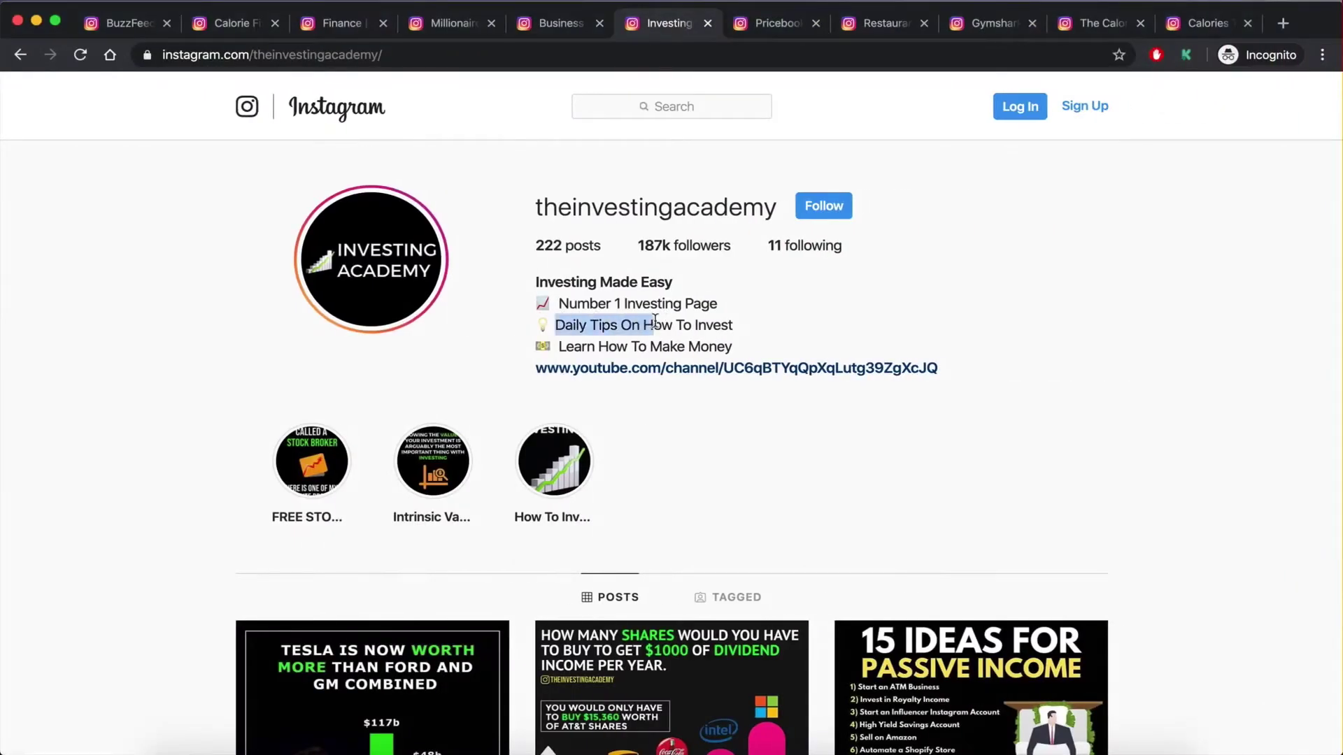
left_click(655, 322)
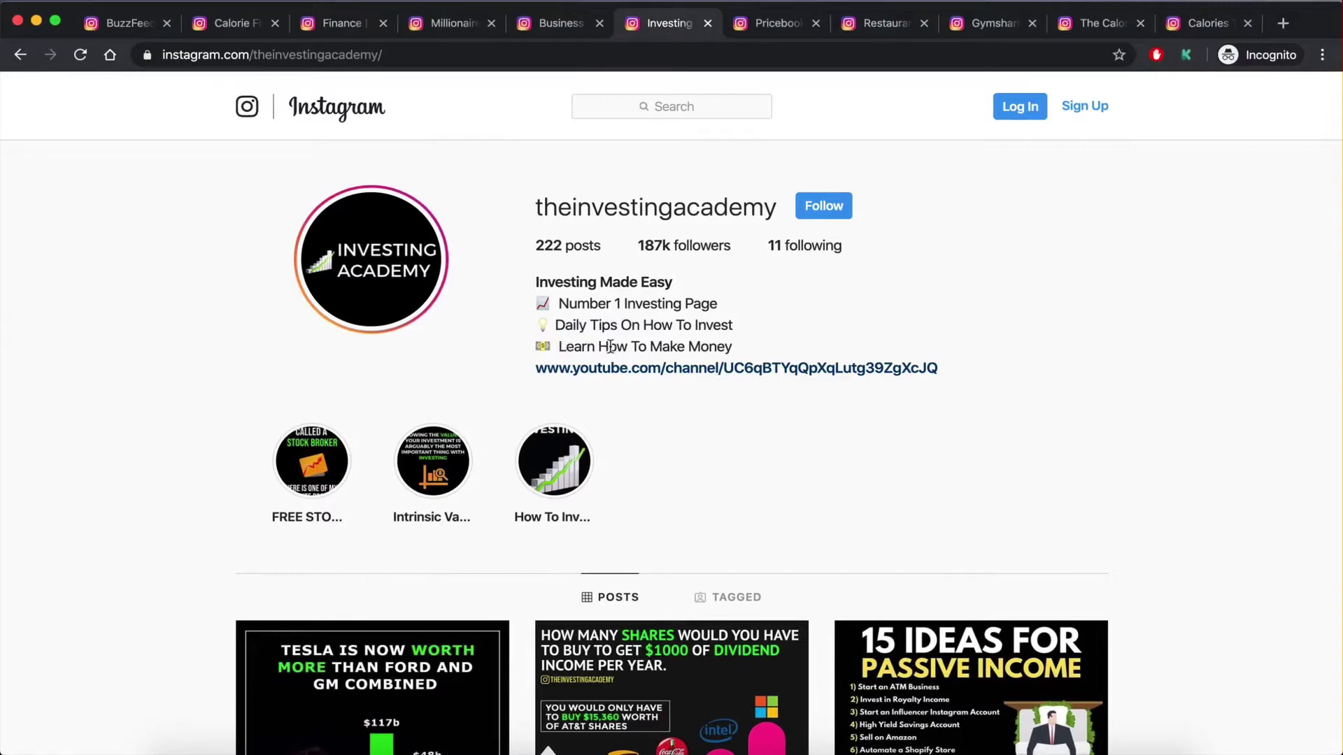
left_click_drag(610, 346, 728, 351)
left_click(735, 350)
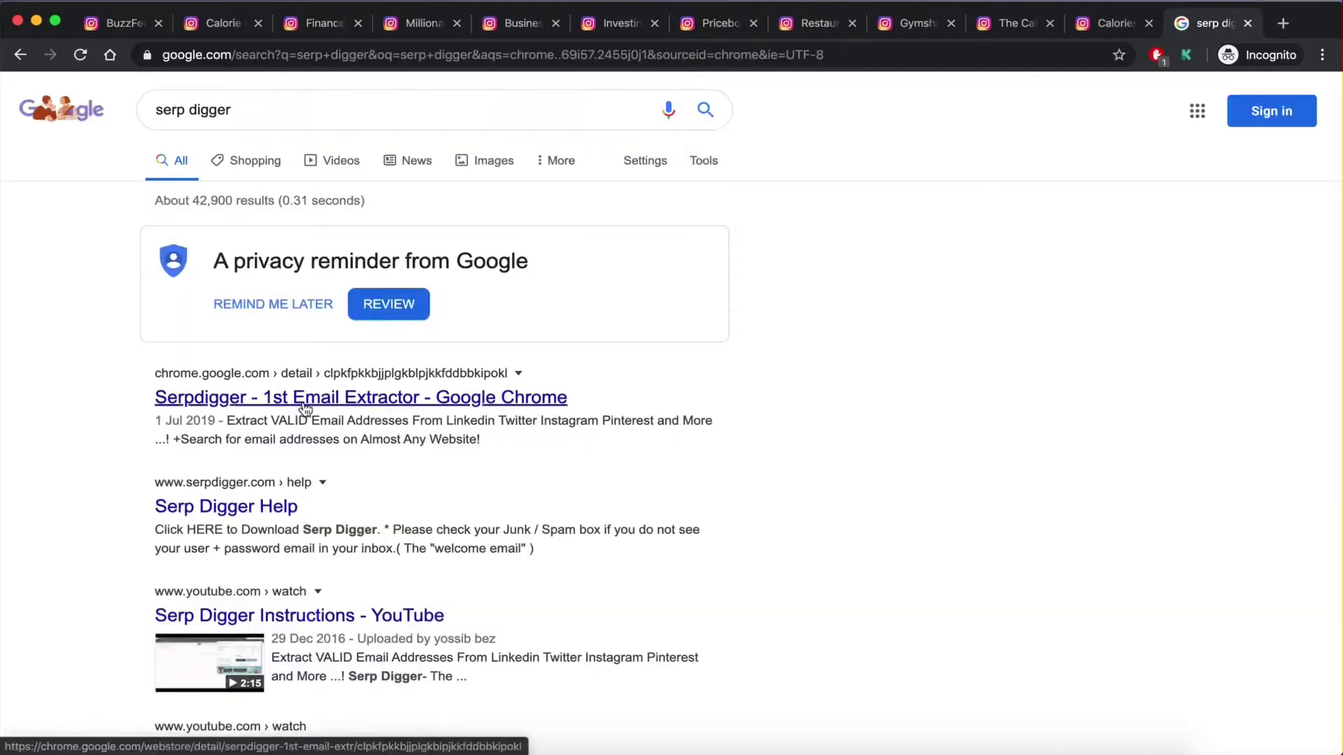
- Check the Serpdigger extension's Chrome Web Store page, then return to the Investing Academy profile
left_click(299, 405)
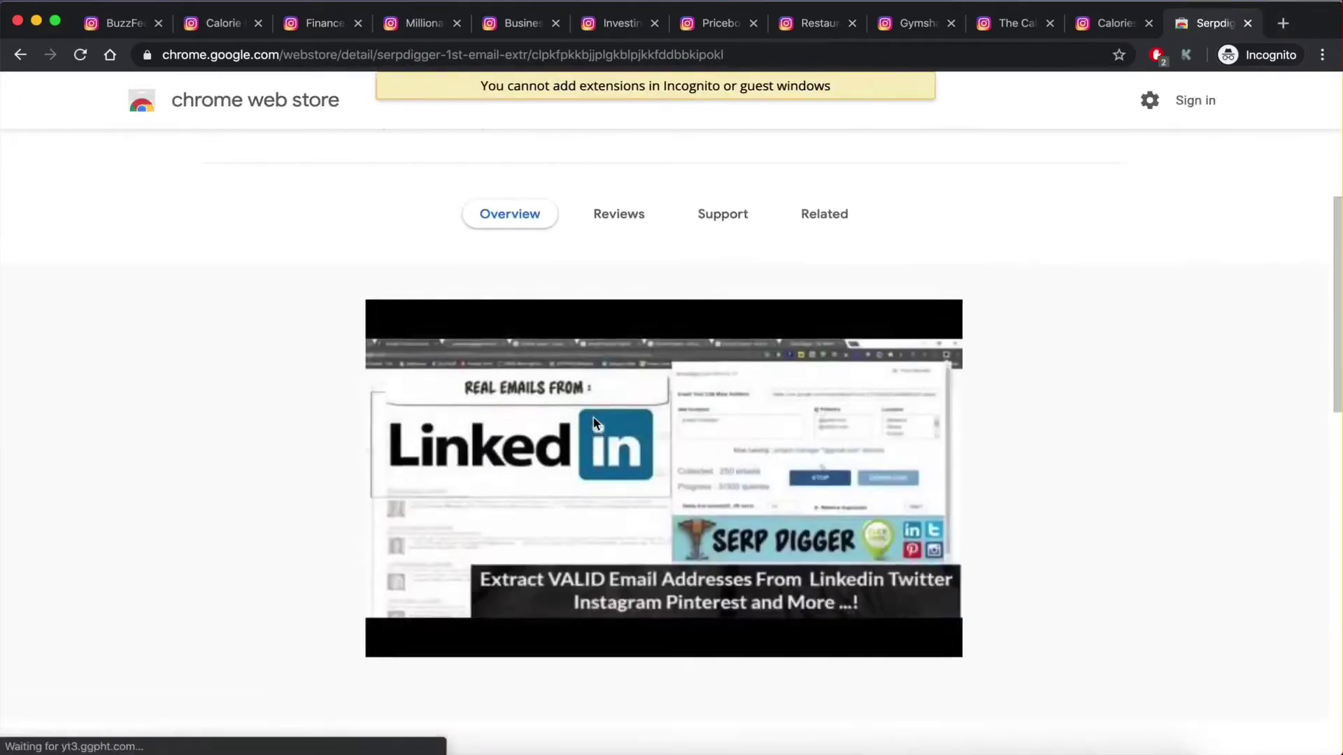
scroll(490, 315, "up", 3)
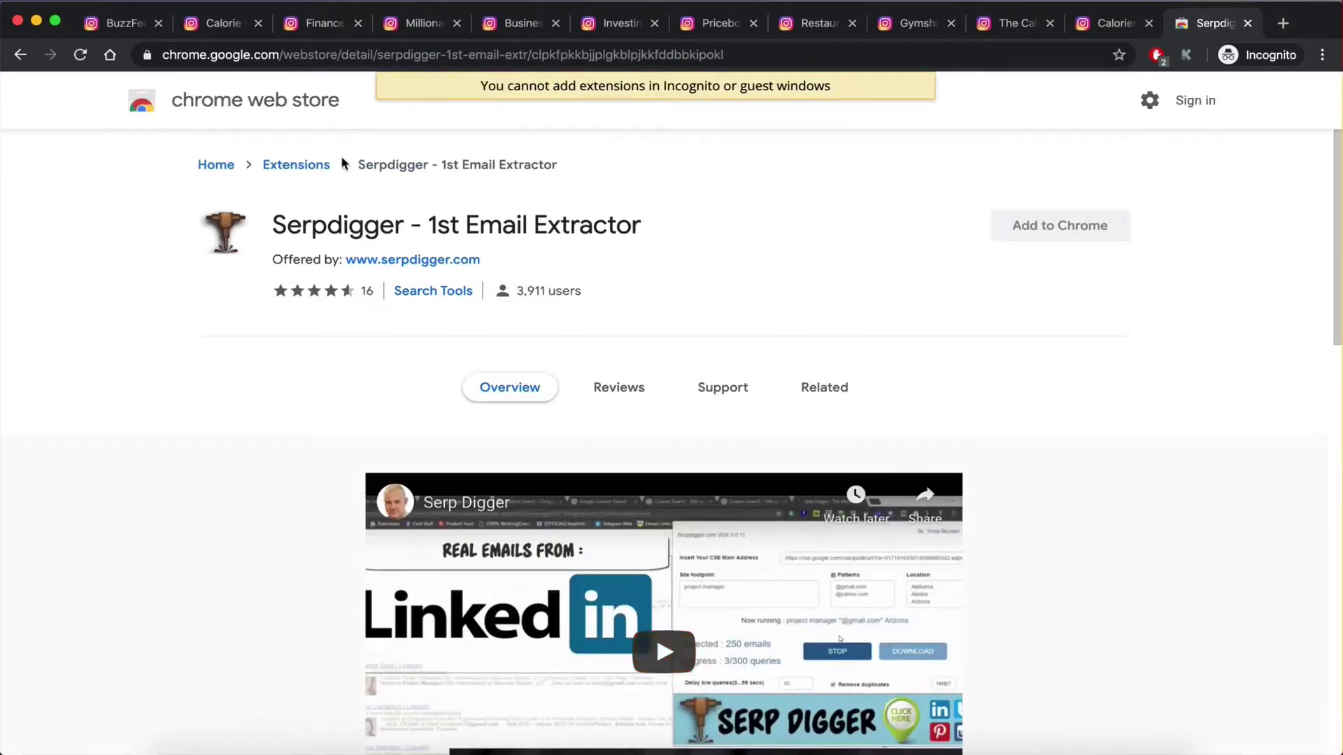
left_click(20, 55)
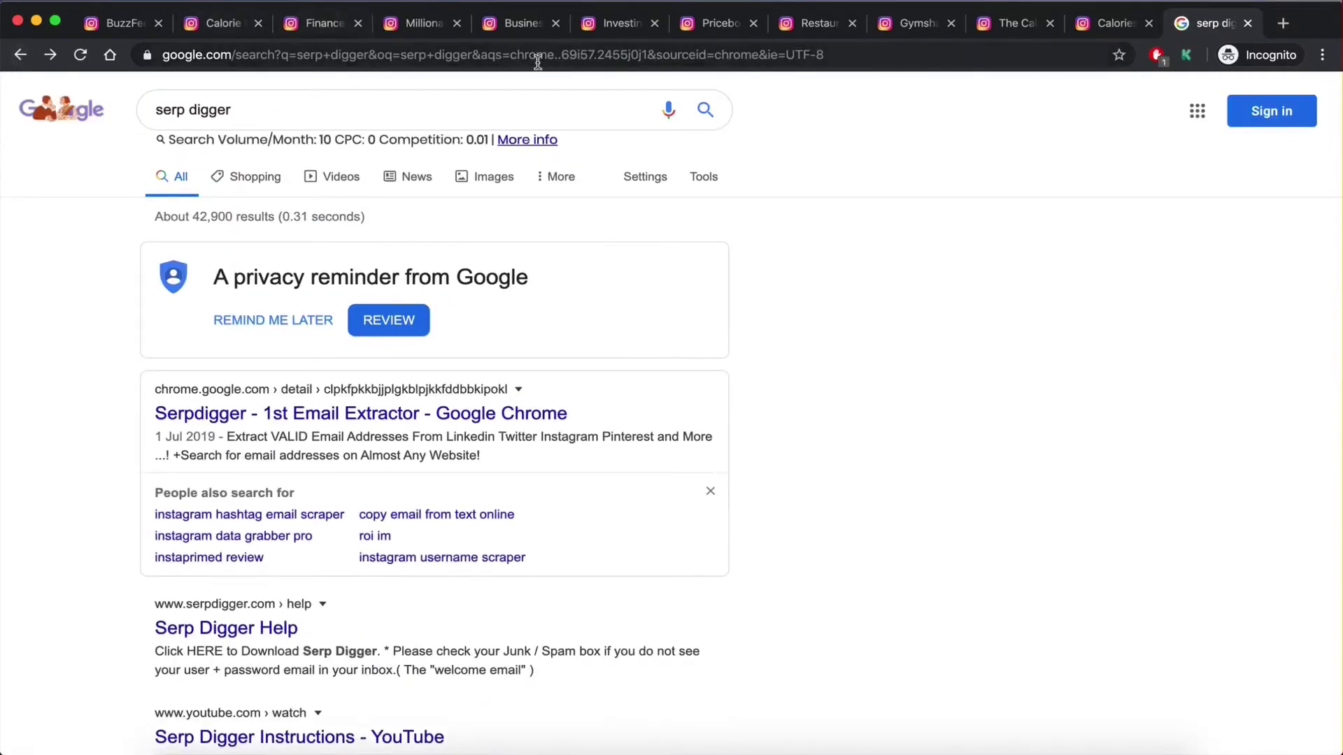
left_click(621, 28)
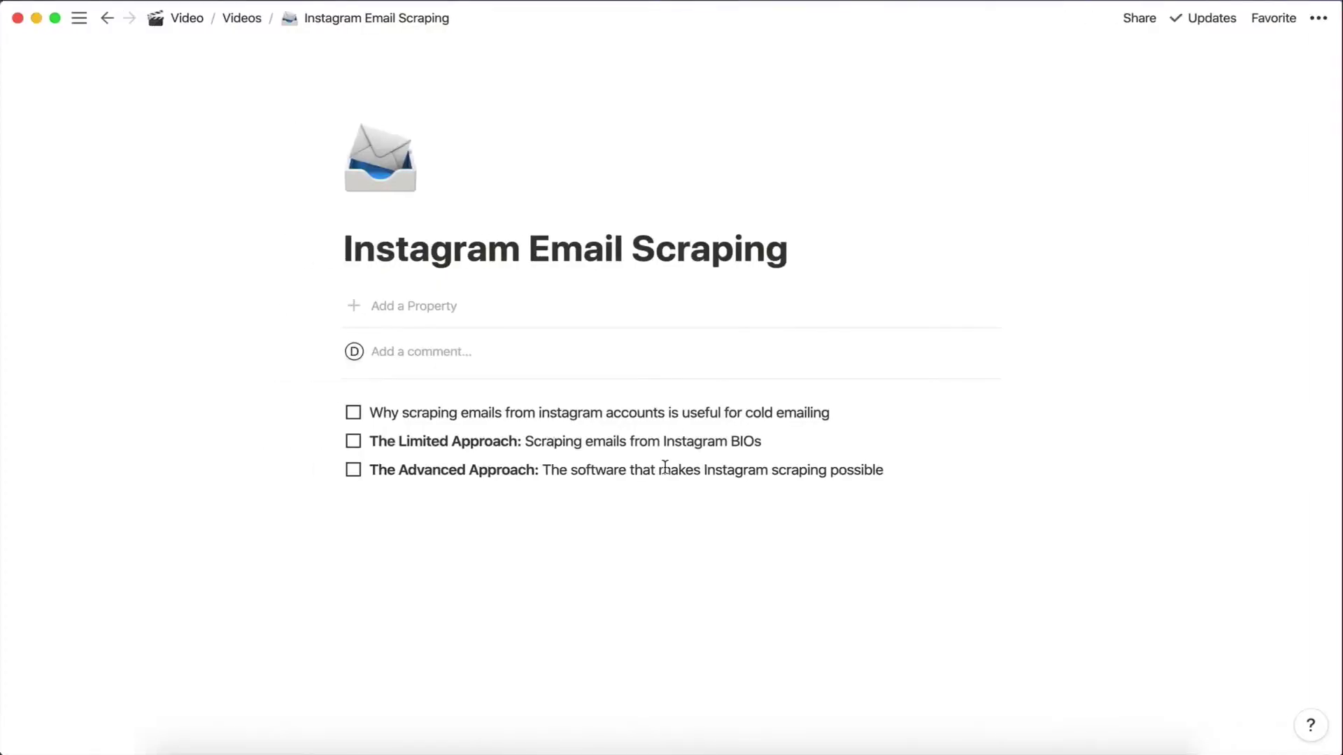
- Highlight 'The Advanced Approach' item in the Notion outline, then clear the selection
left_click_drag(370, 470, 537, 470)
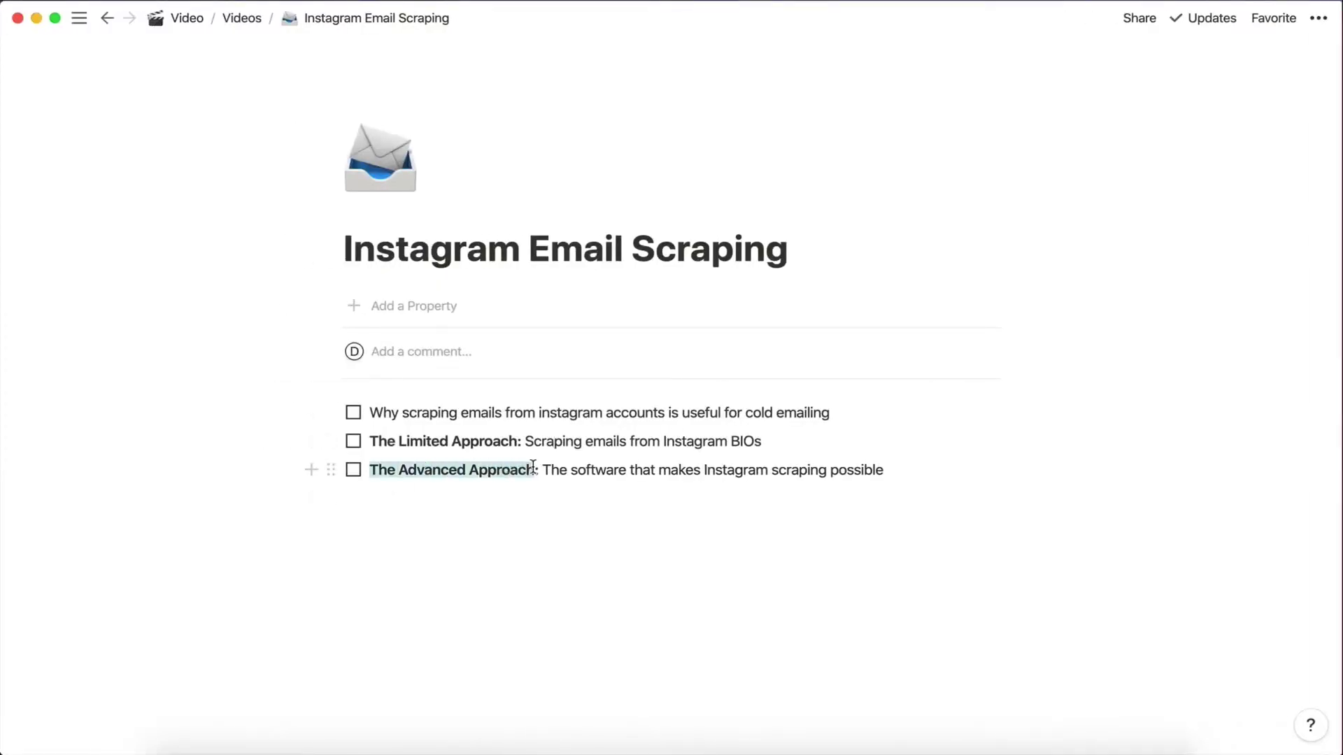
left_click(536, 471)
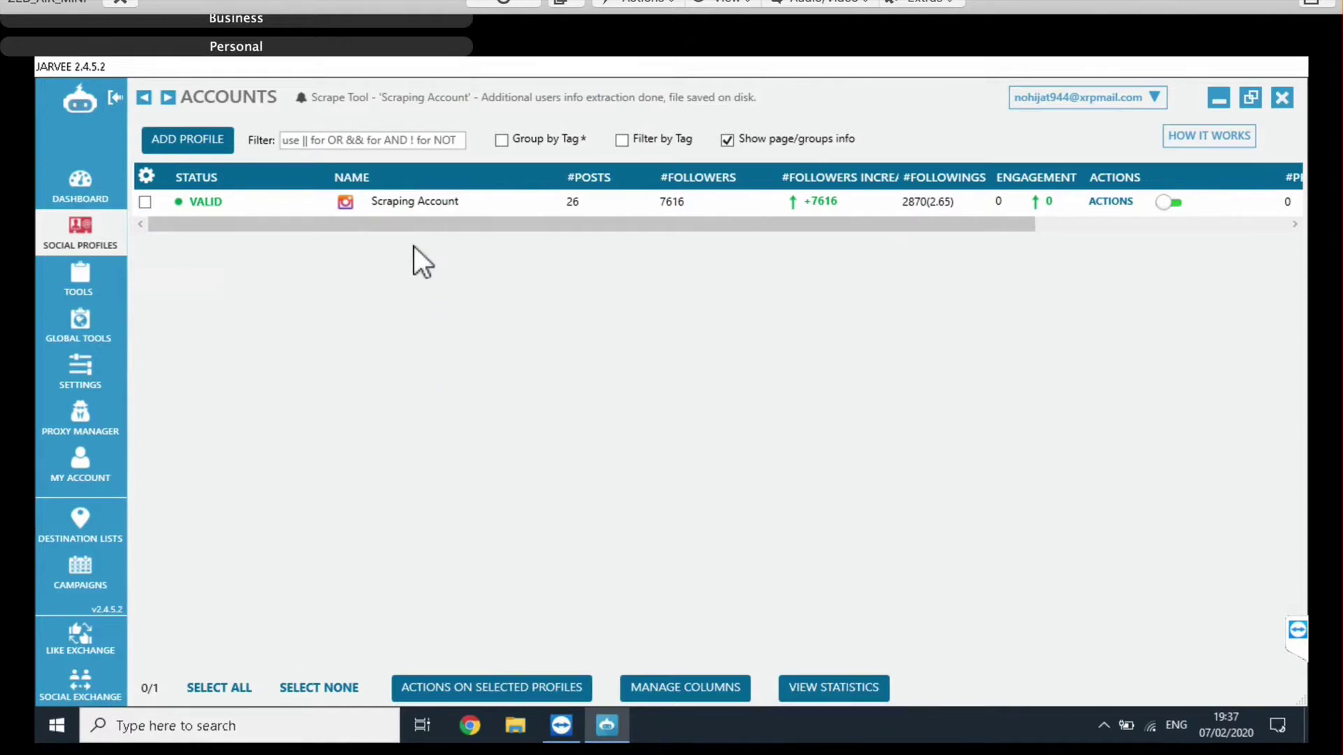
- Show the Tools overview for the Scraping Account, with Like, Comment, Follow and Unfollow off
left_click(86, 287)
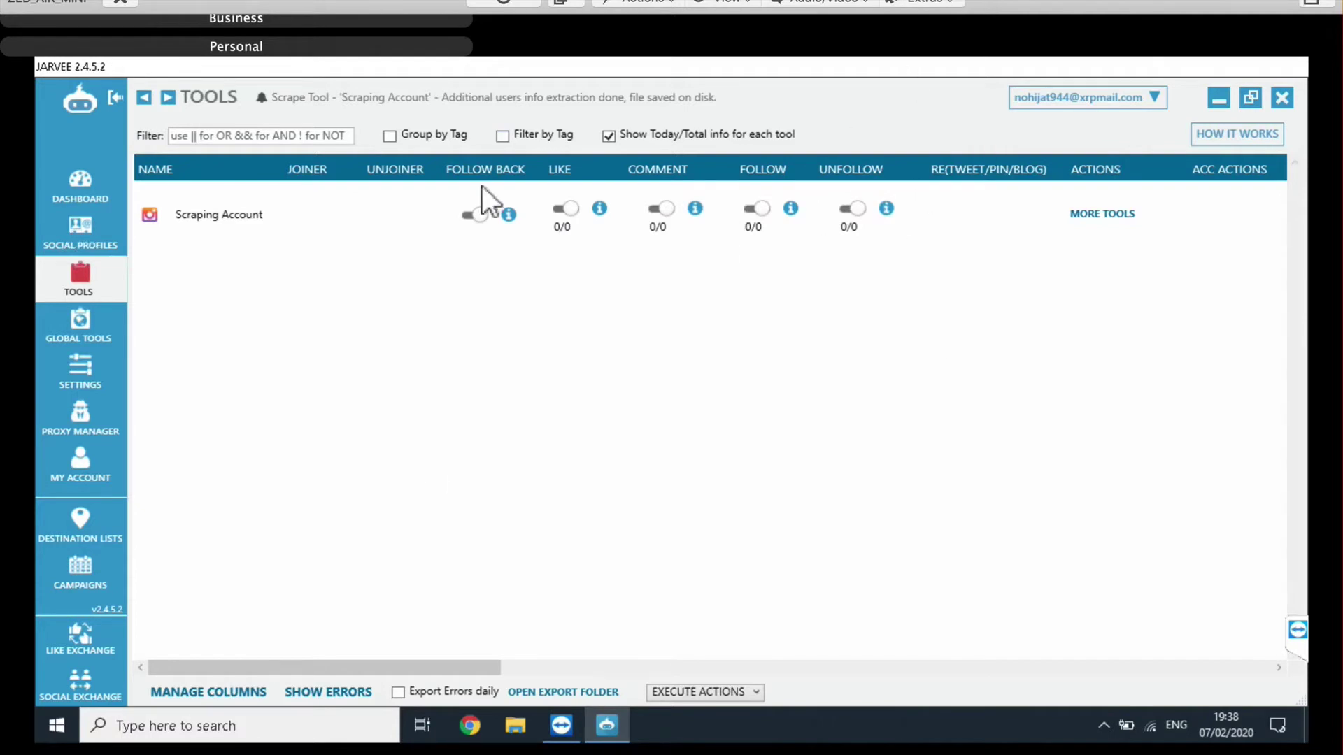
- Open the Scraping Account's settings from Social Profiles, glancing at the Add Profile options
left_click(83, 250)
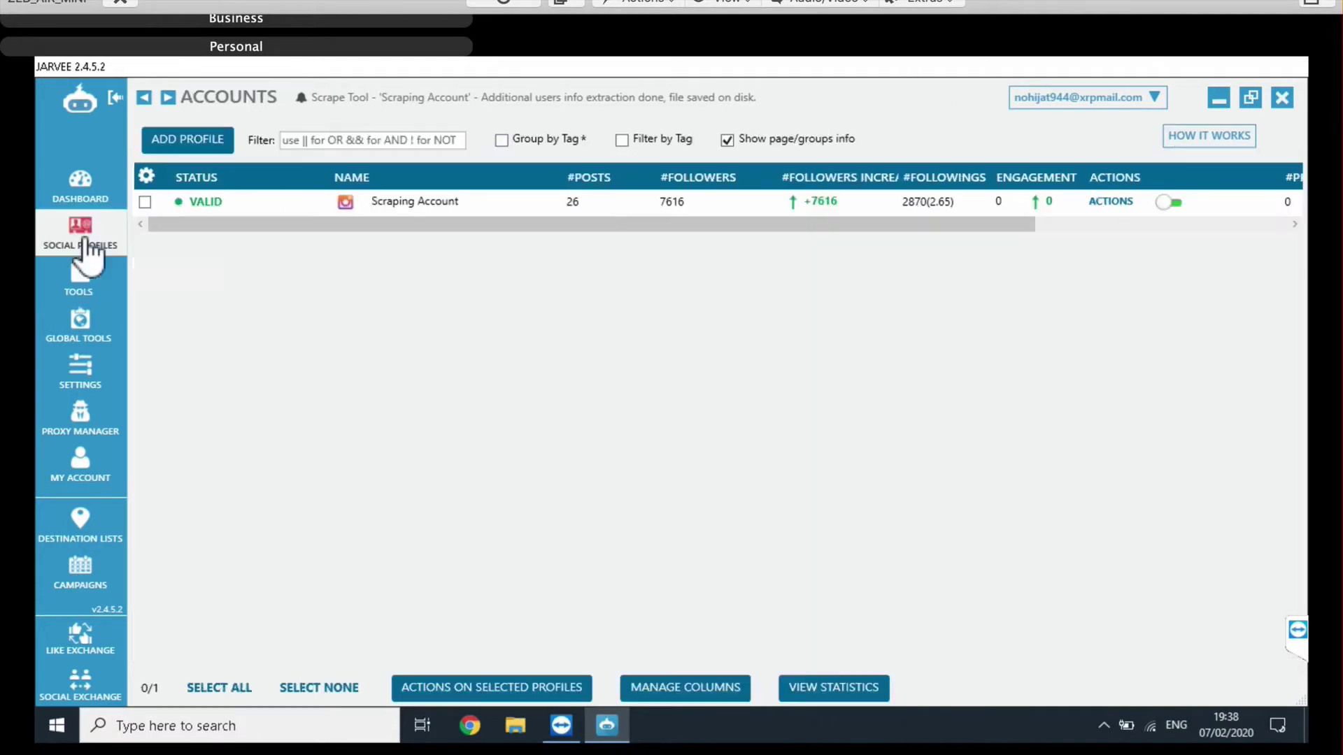
double_click(435, 210)
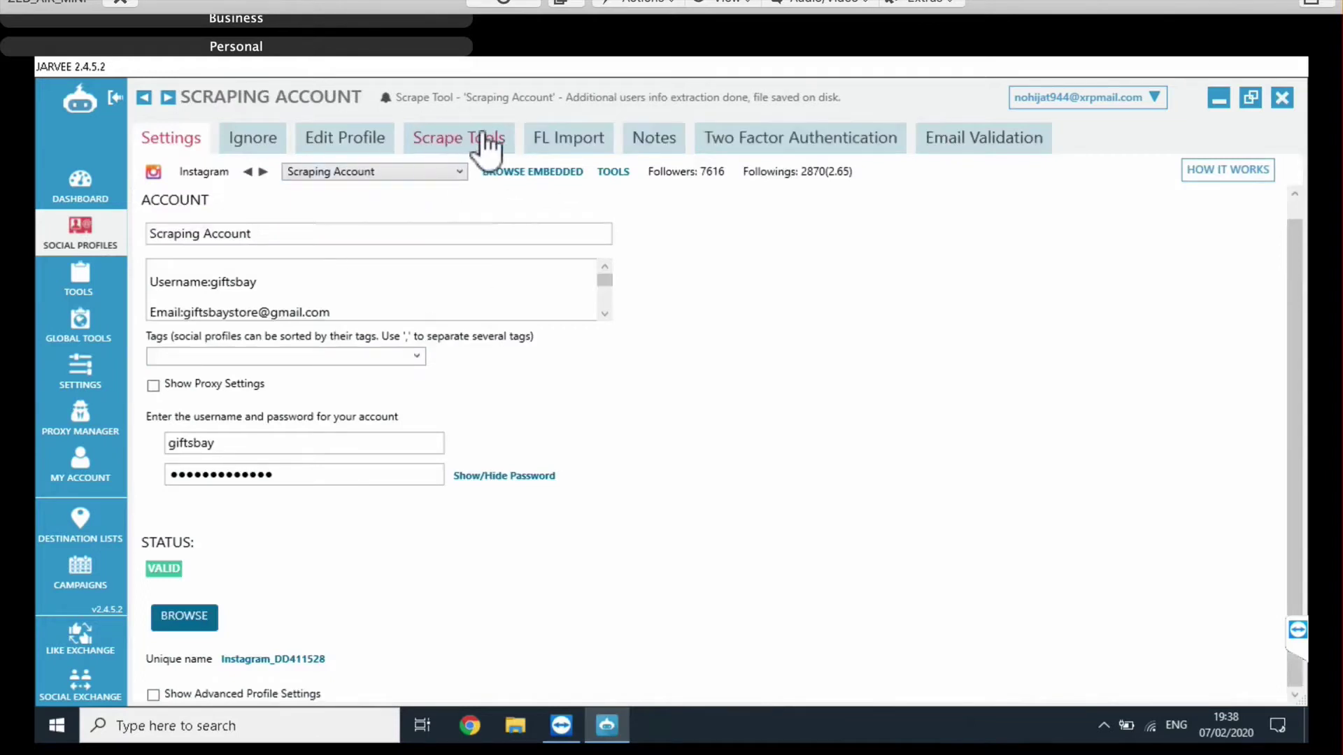
left_click(87, 239)
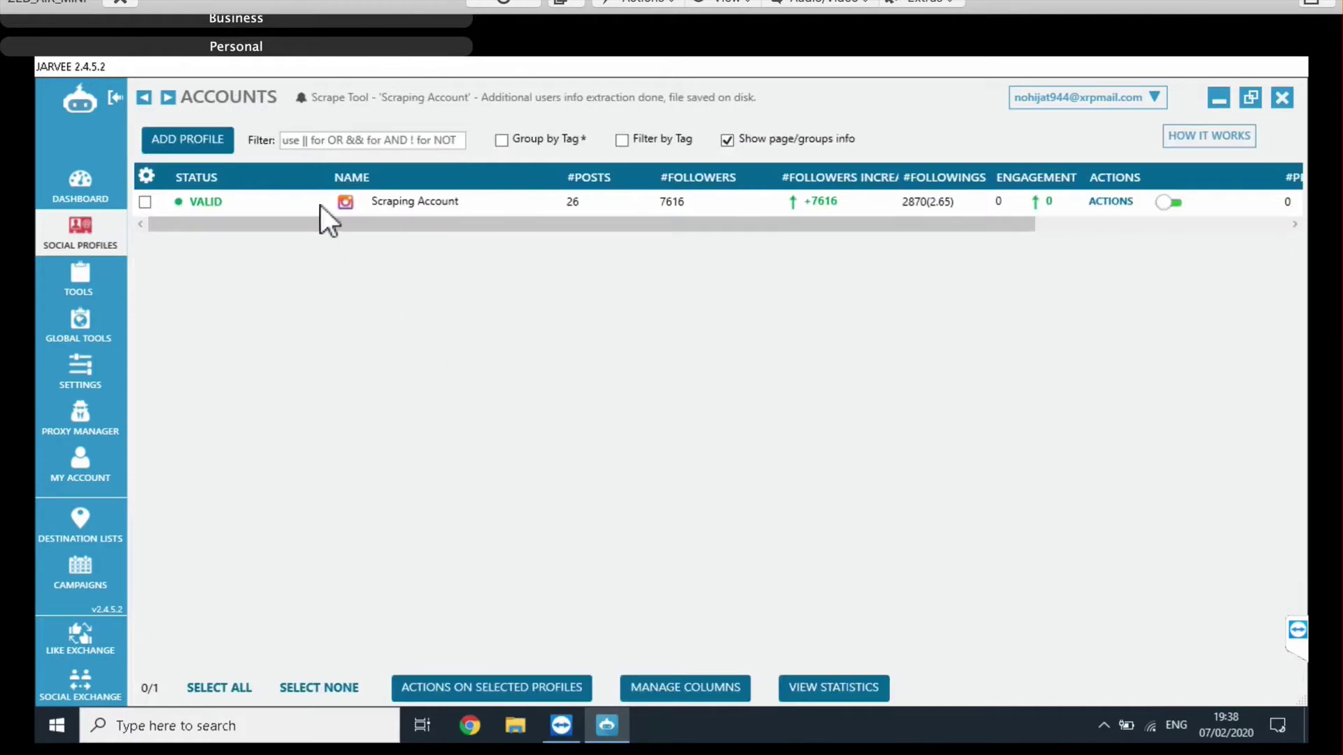
left_click(214, 139)
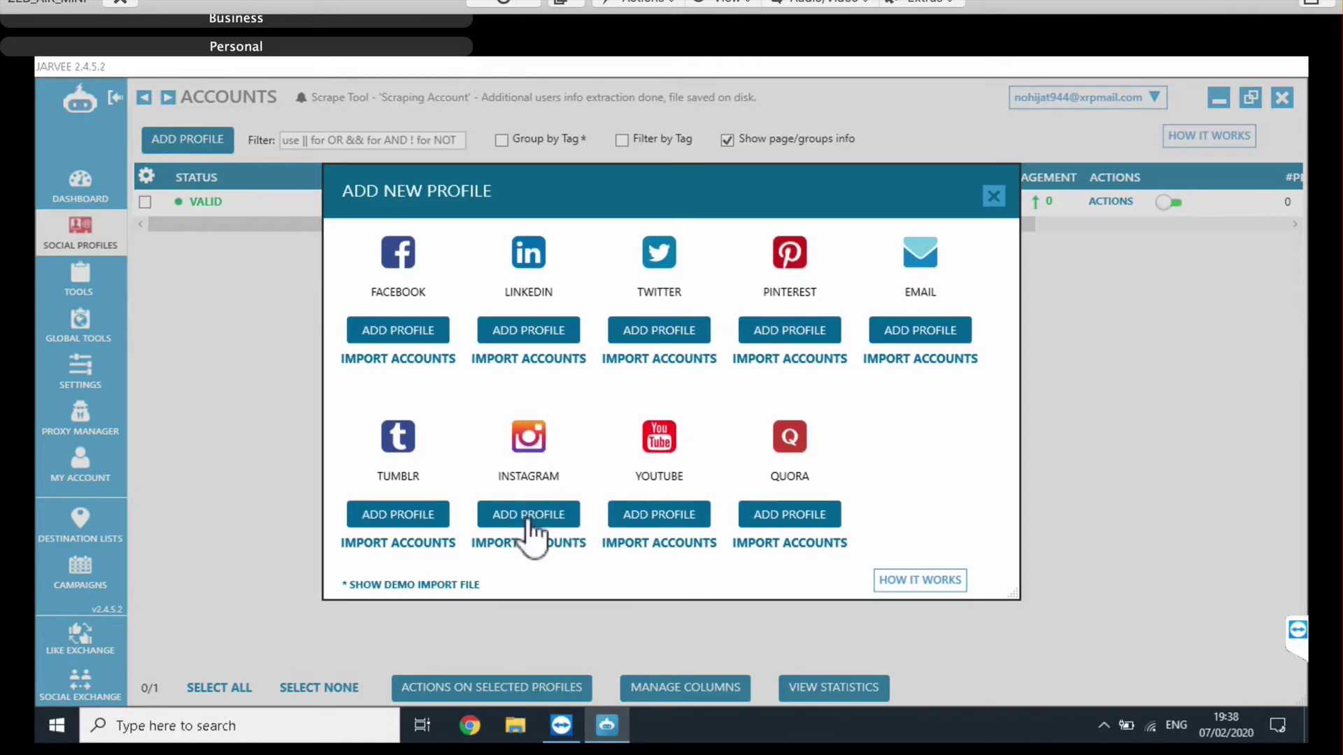
left_click(995, 197)
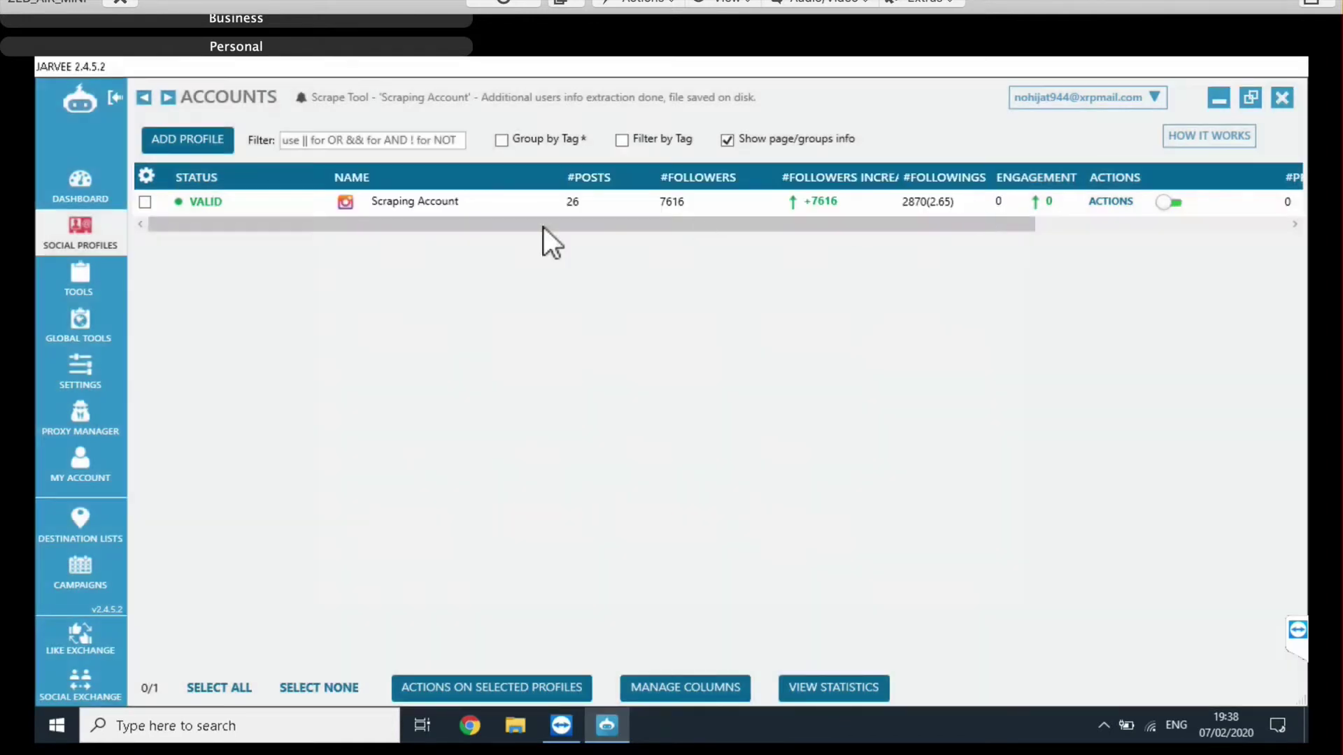
double_click(407, 203)
- Review the Scraping Account's Scrape Tools, including Extract Additional Userinfo from a username list
left_click(462, 140)
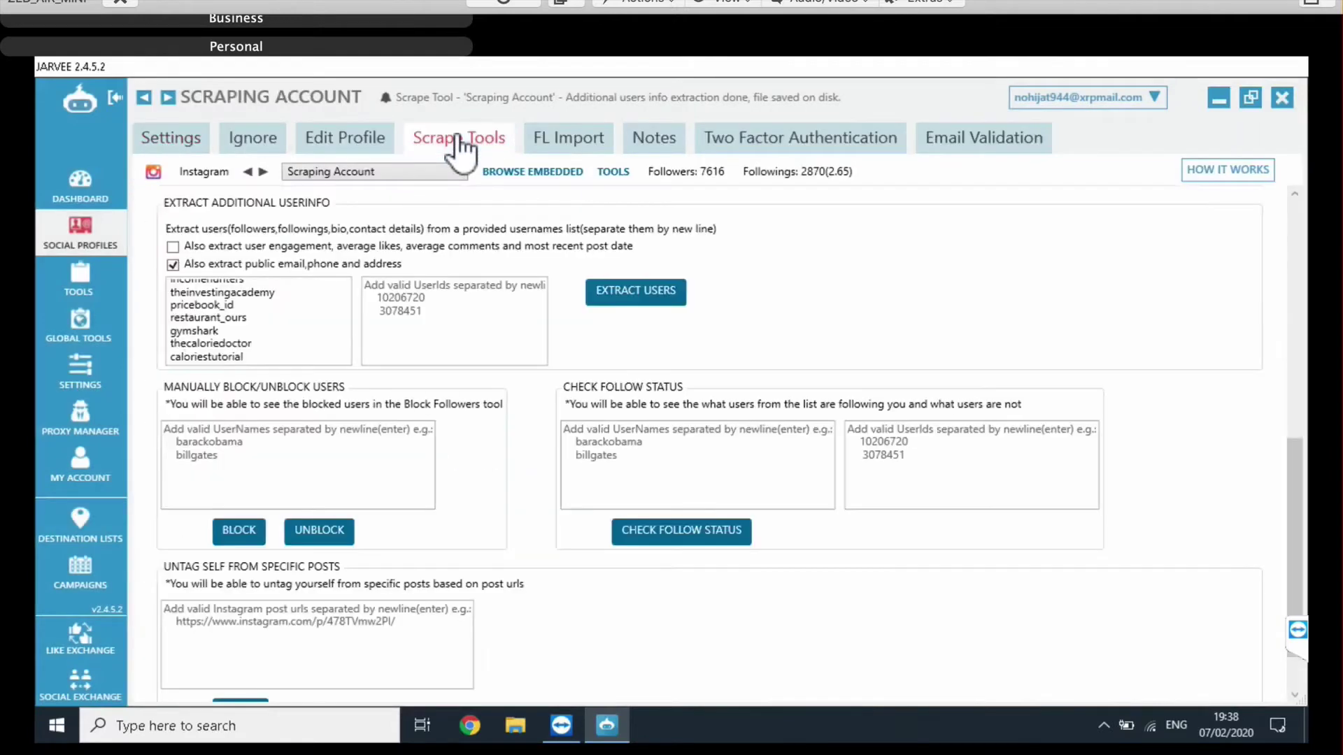
scroll(500, 318, "up", 8)
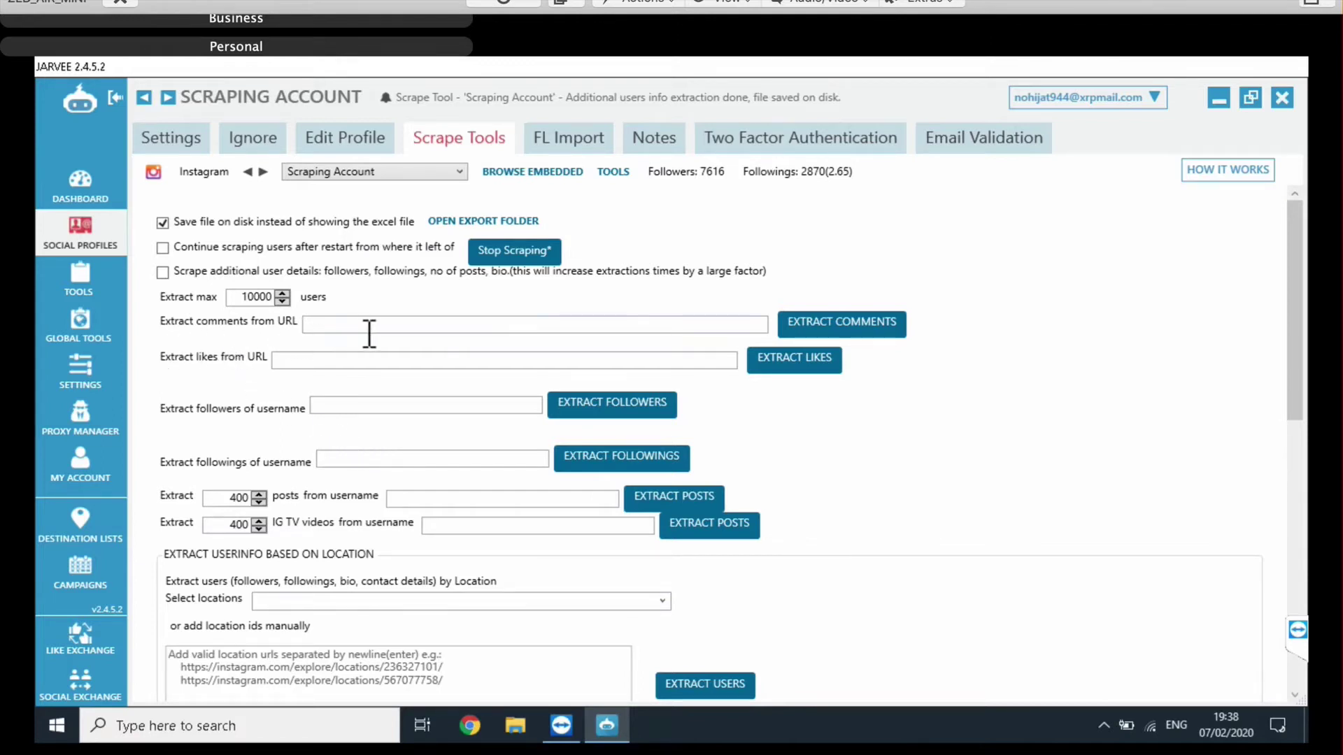
scroll(293, 306, "down", 10)
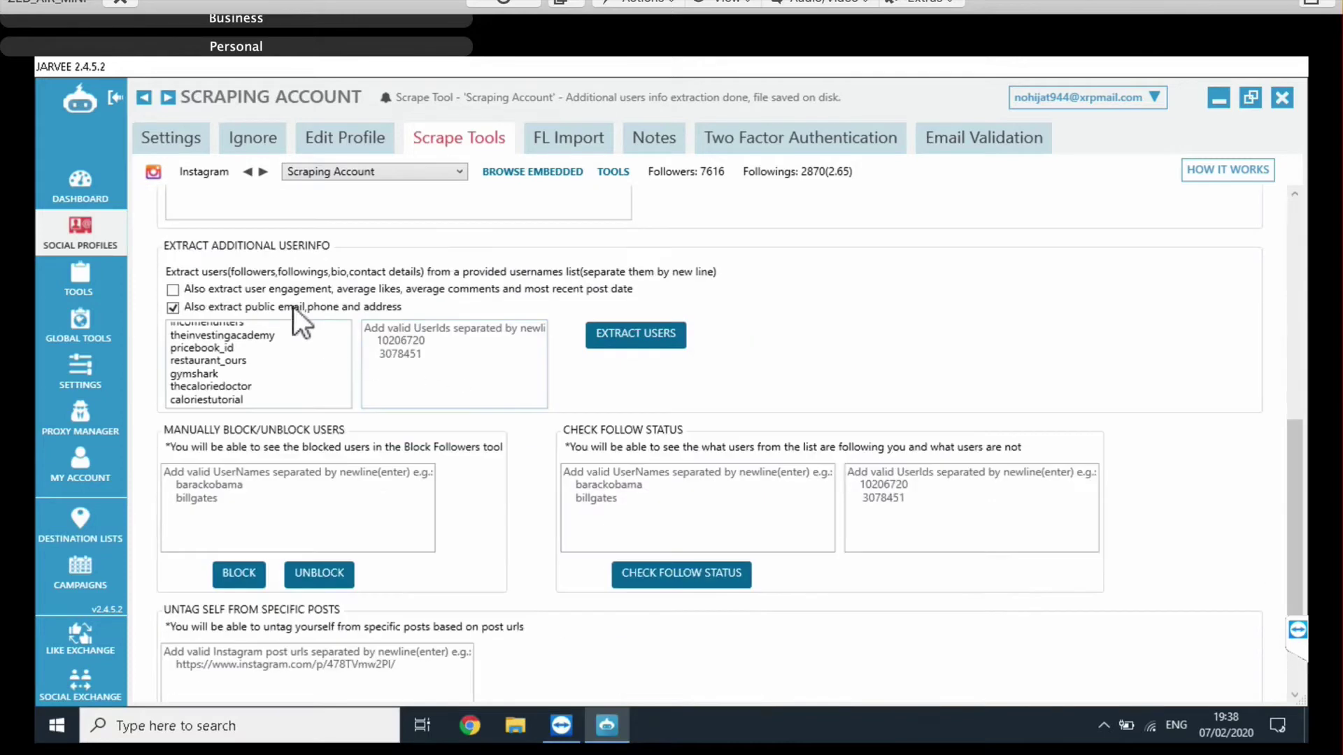
scroll(293, 307, "up", 2)
scroll(1304, 462, "up", 2)
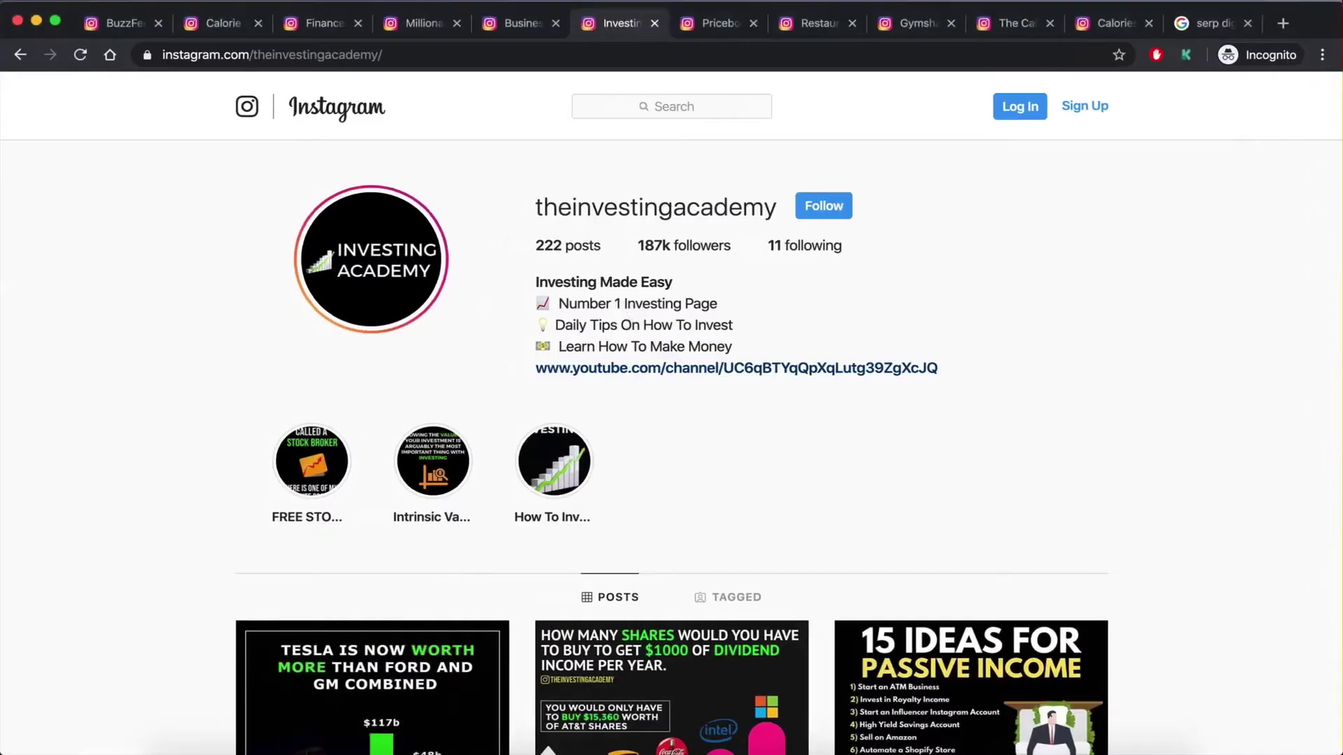
- Flip through profile tabs from BuzzFeed Food and Finance Father to theinvestingacademy, Pricebook and restaurant_ours
left_click(123, 26)
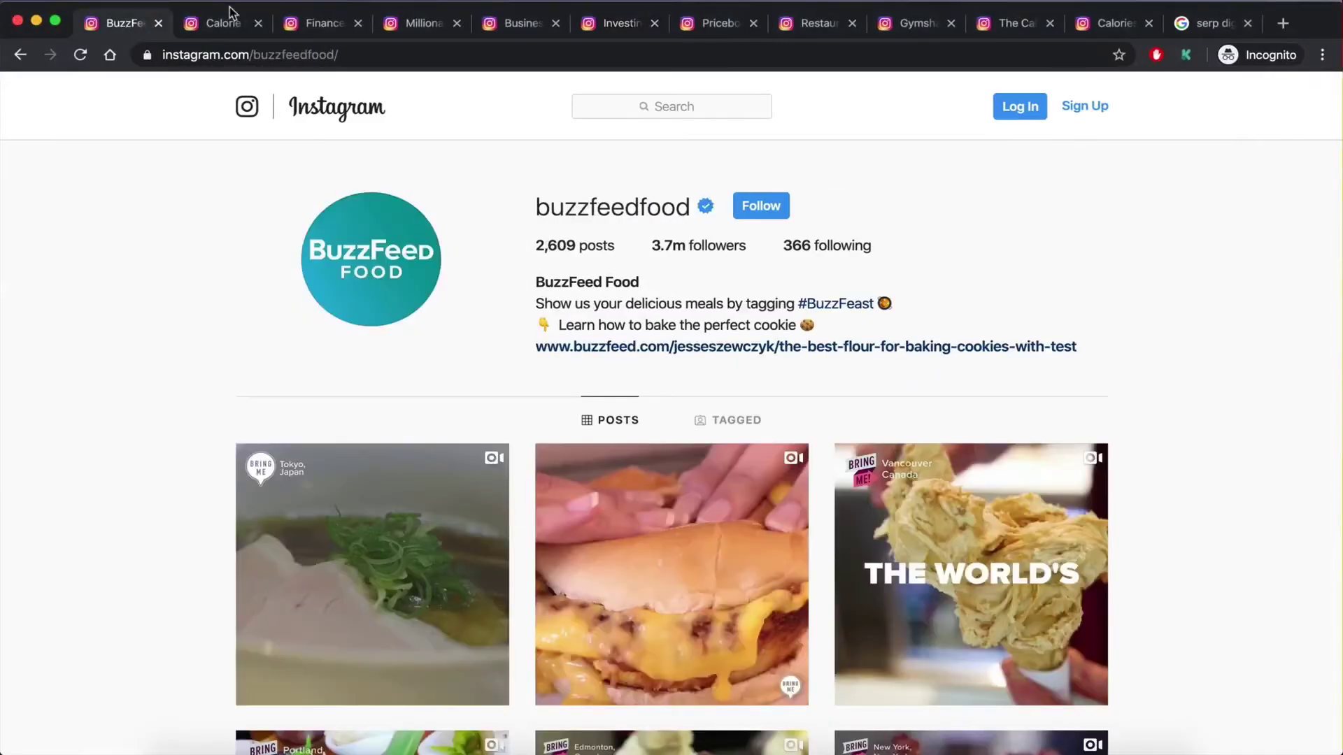
left_click(211, 27)
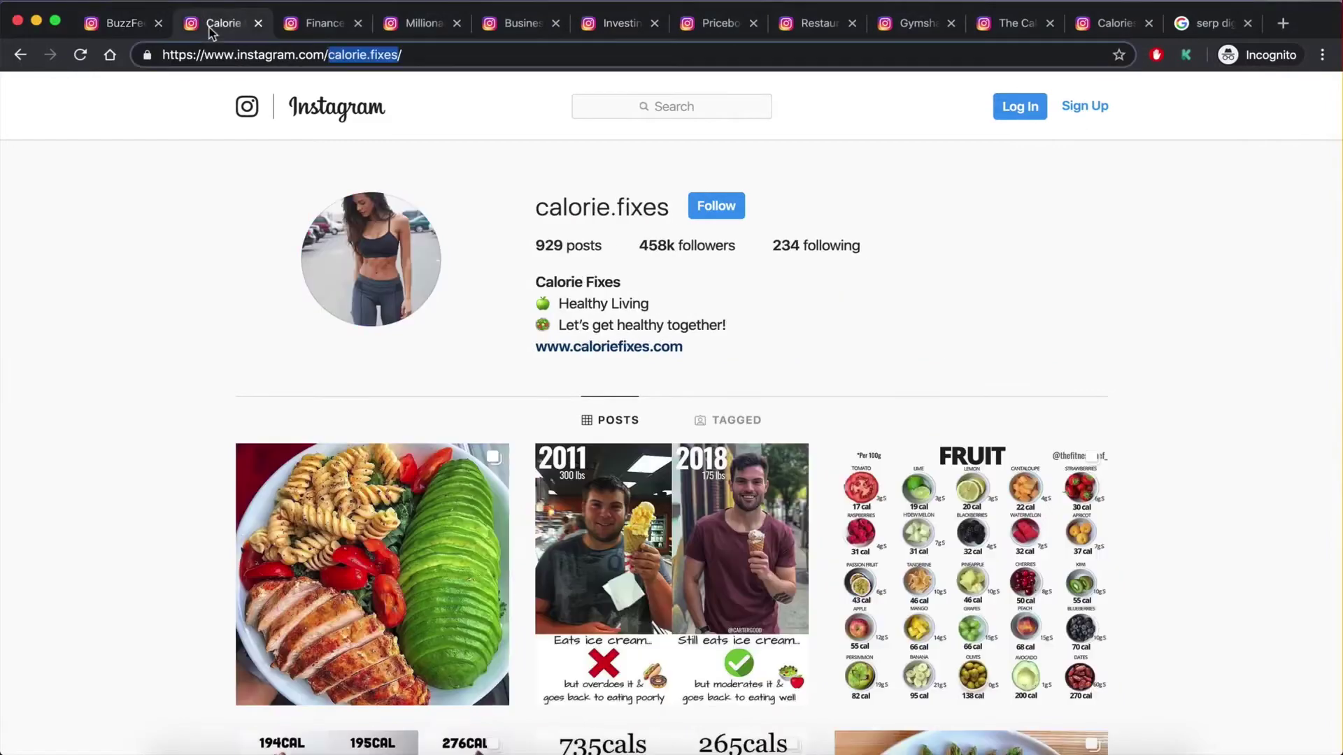
left_click(328, 32)
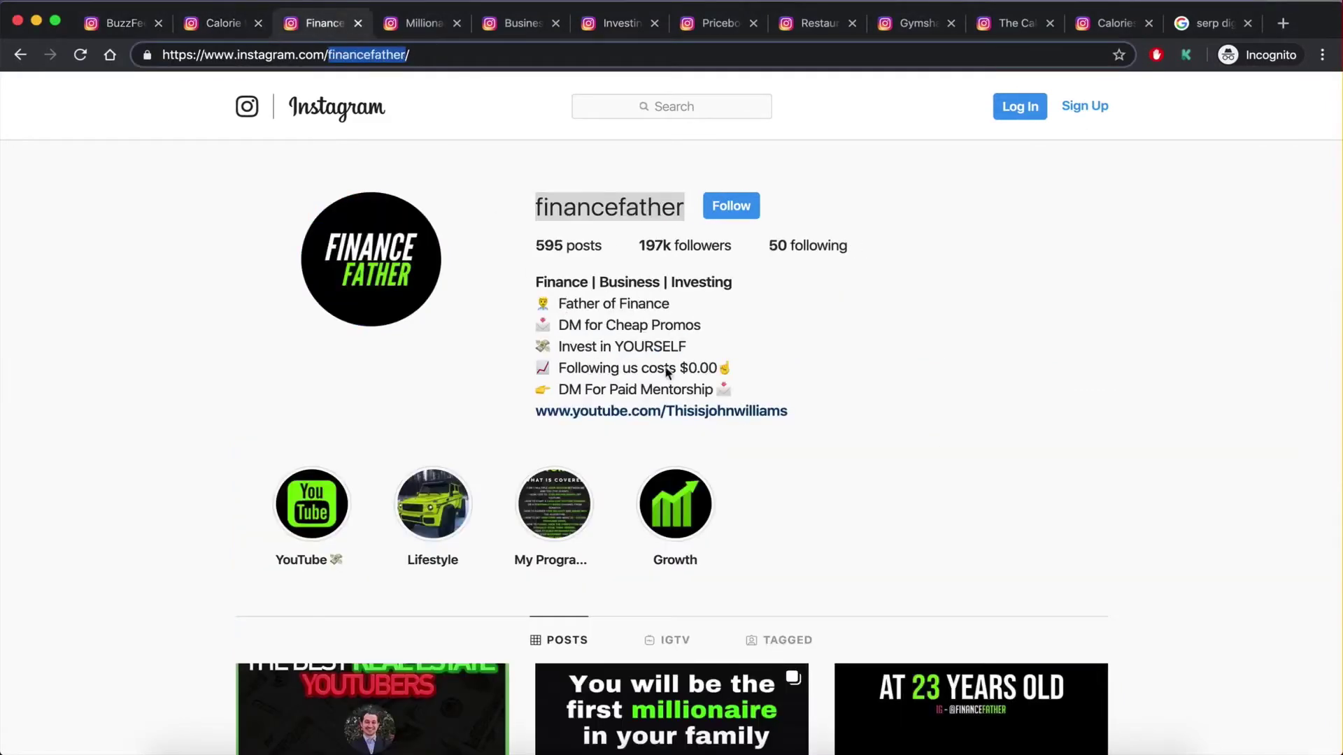
left_click(422, 31)
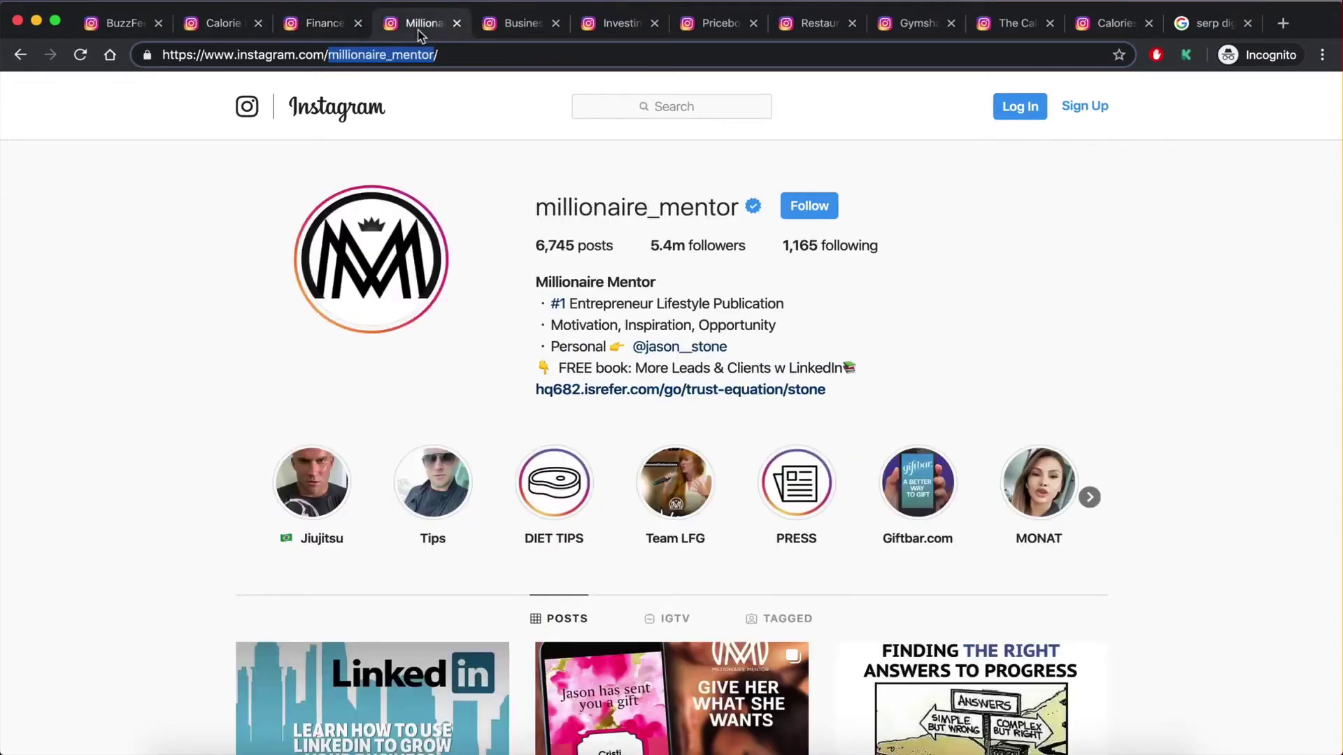
left_click(515, 32)
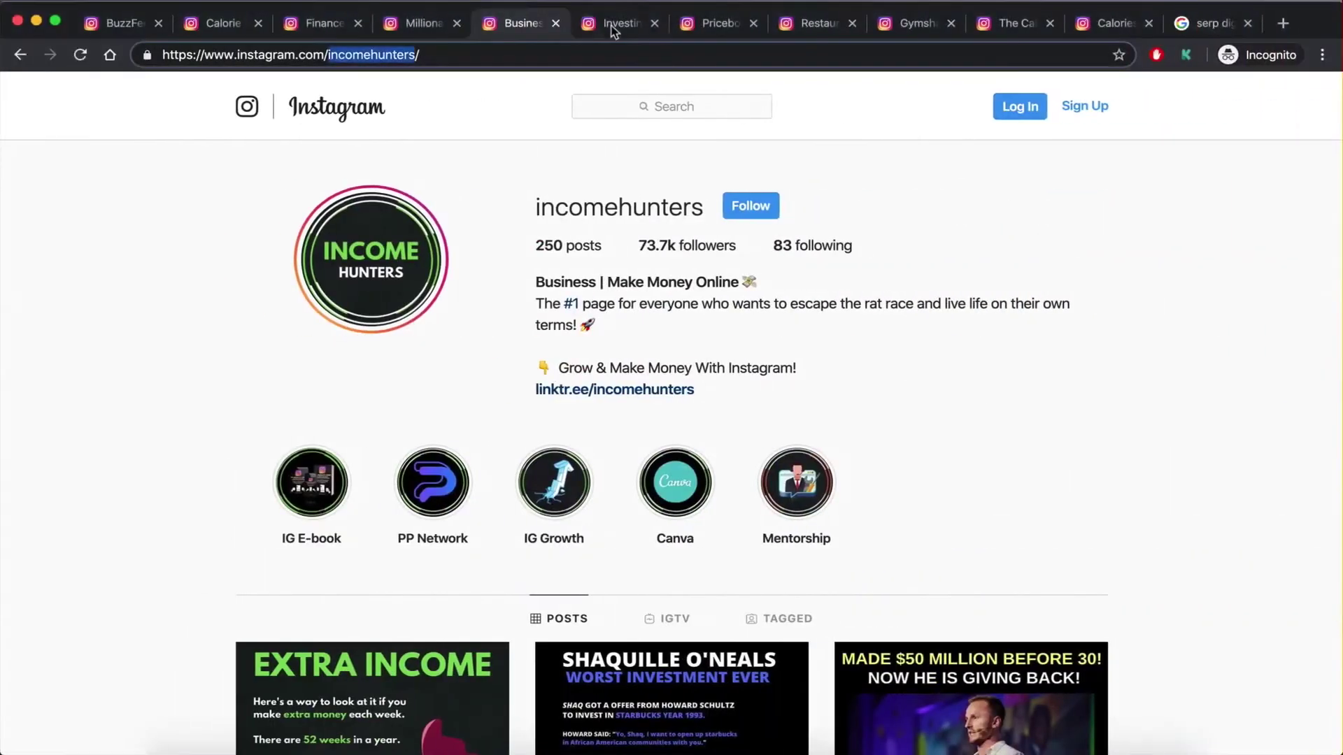
left_click(615, 23)
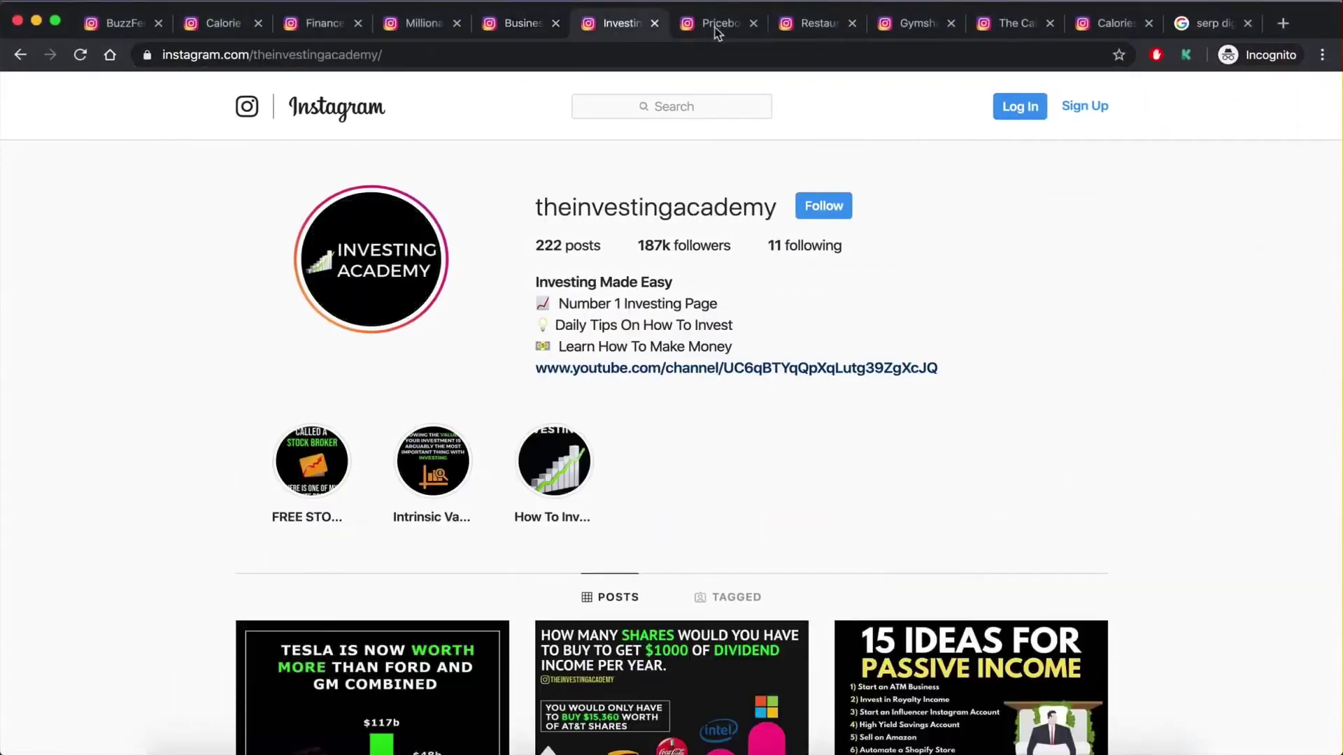
left_click(717, 23)
left_click(813, 29)
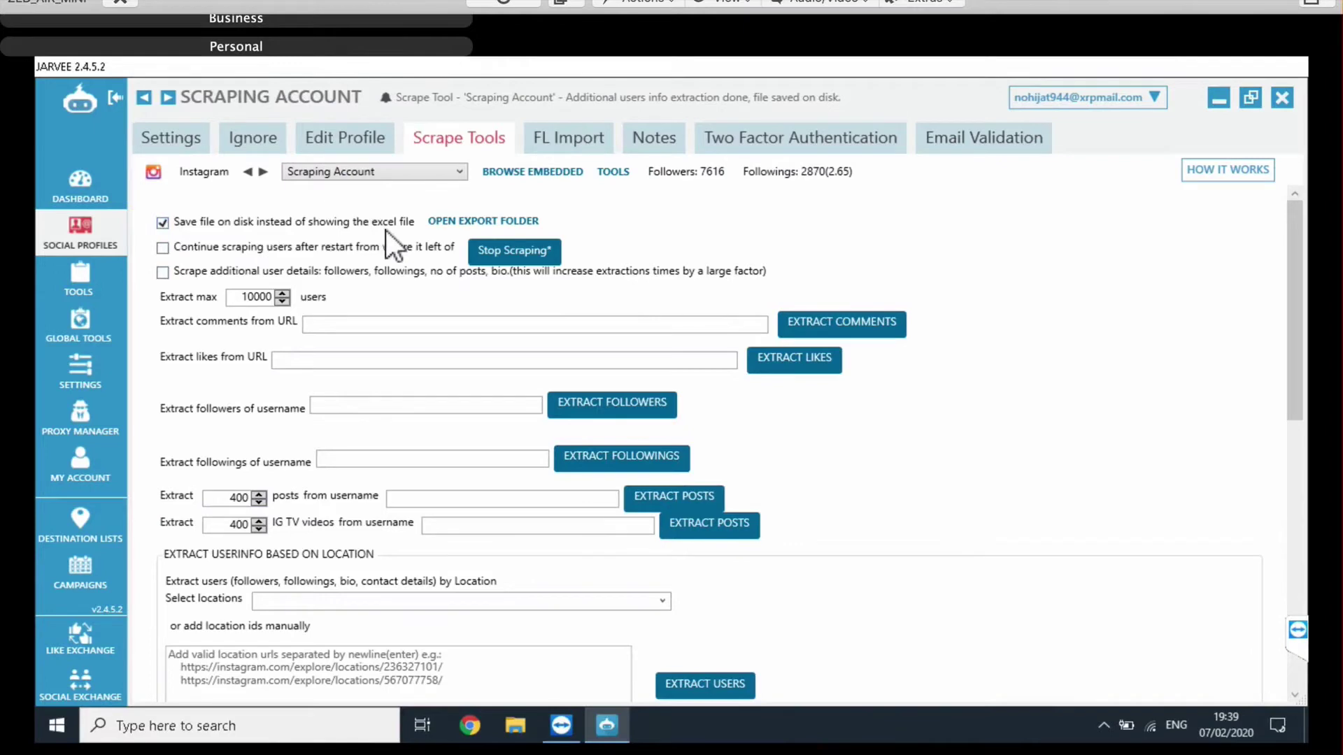
- Tick 'Scrape additional user details' to reveal the public email, phone and address options
left_click(163, 272)
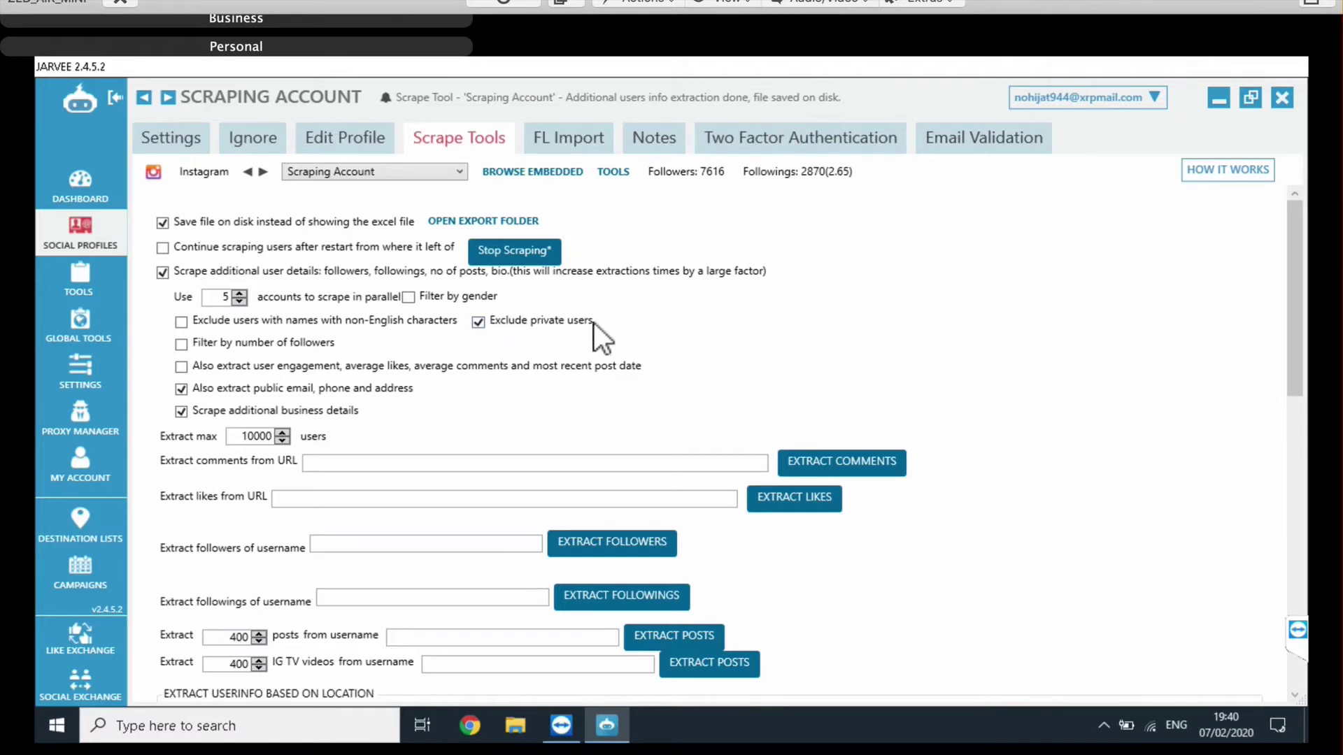
- Run Extract Additional Userinfo on the listed usernames
scroll(1294, 429, "down", 3)
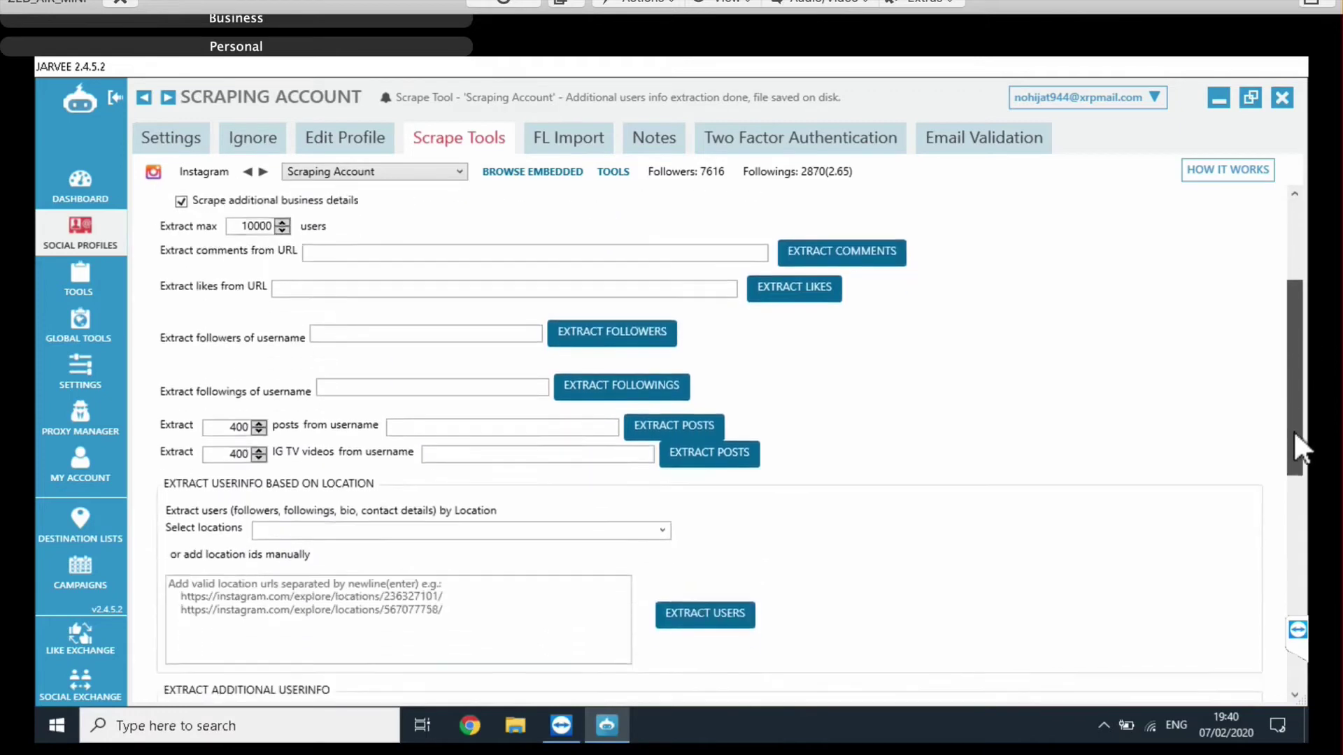
scroll(1285, 498, "down", 2)
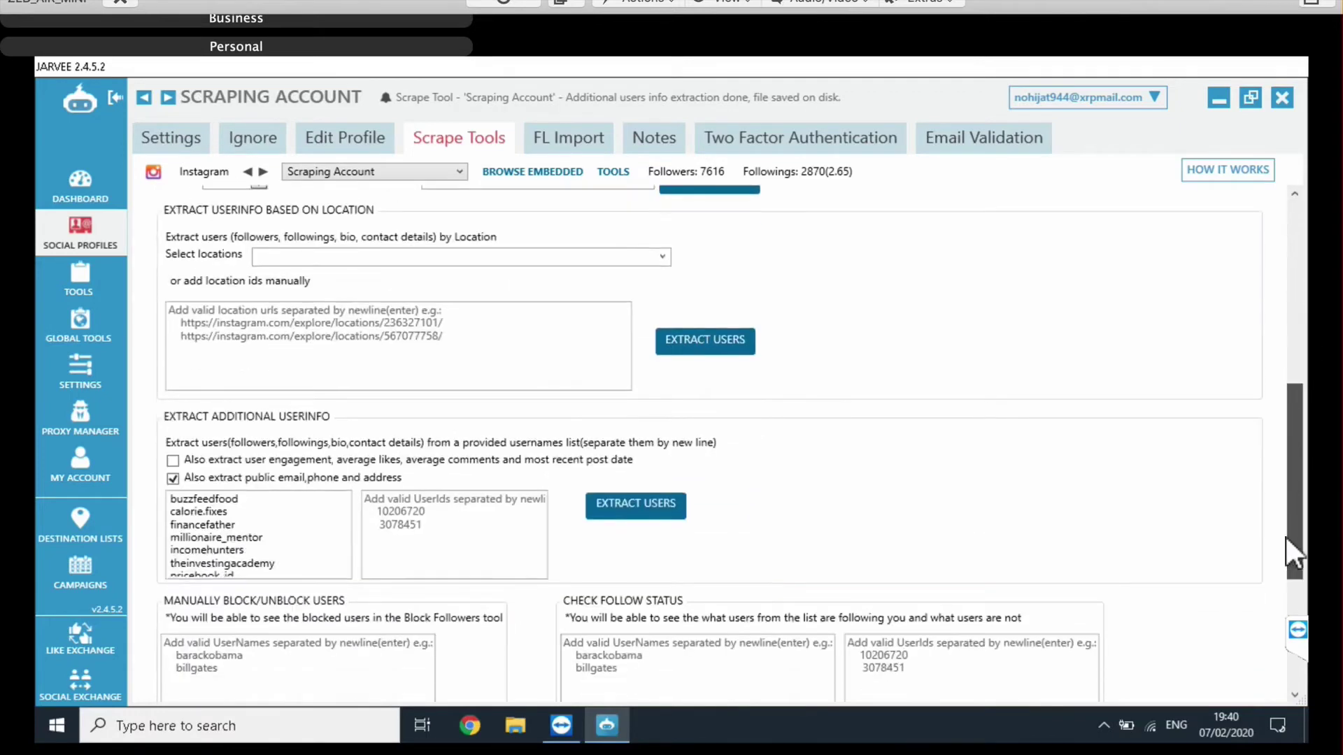
scroll(511, 420, "down", 1)
left_click(241, 445)
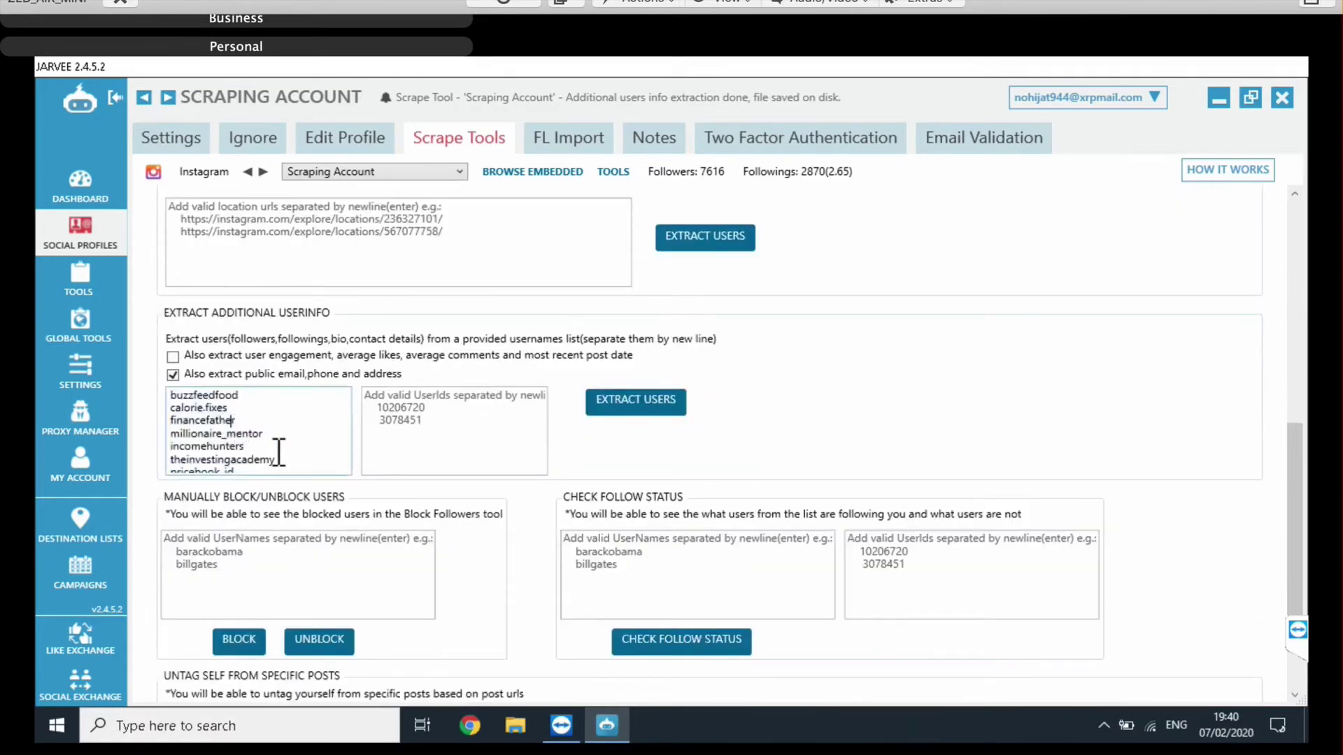
left_click_drag(268, 467, 176, 403)
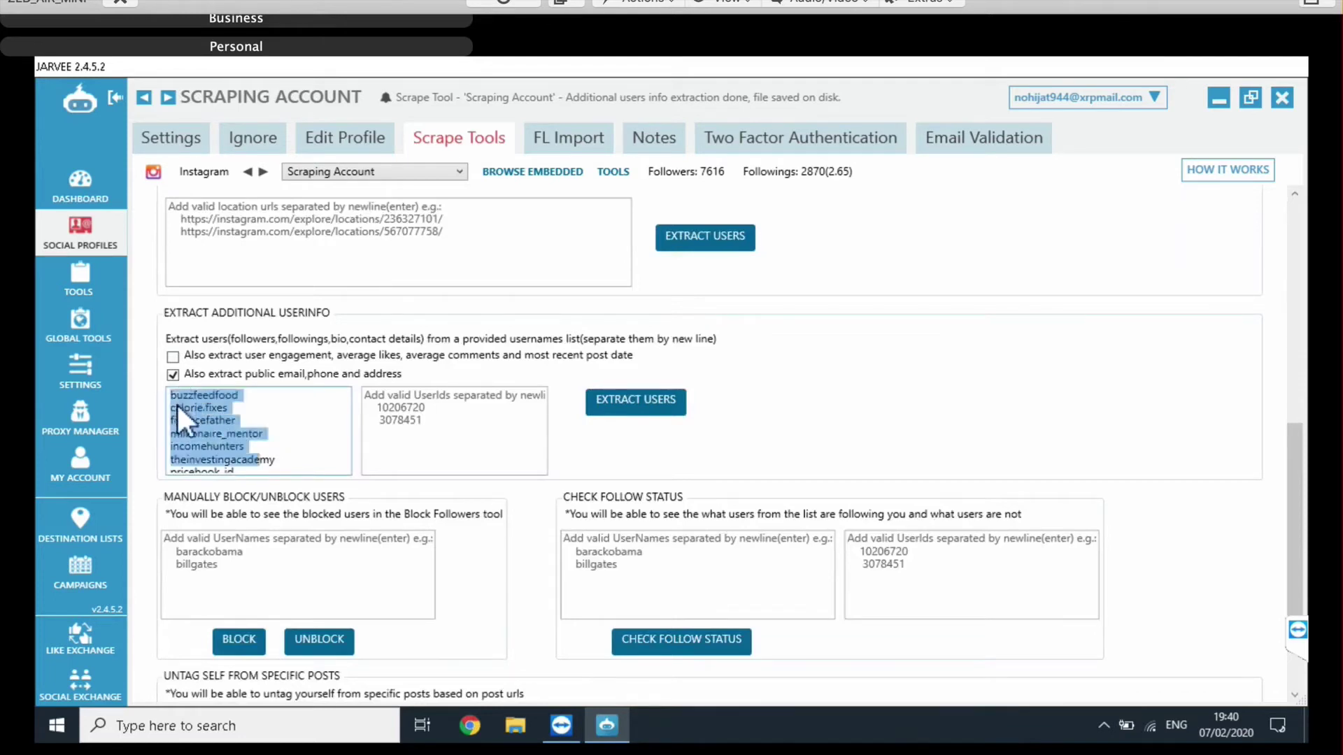
left_click(187, 414)
key("End")
mouse_move(180, 378)
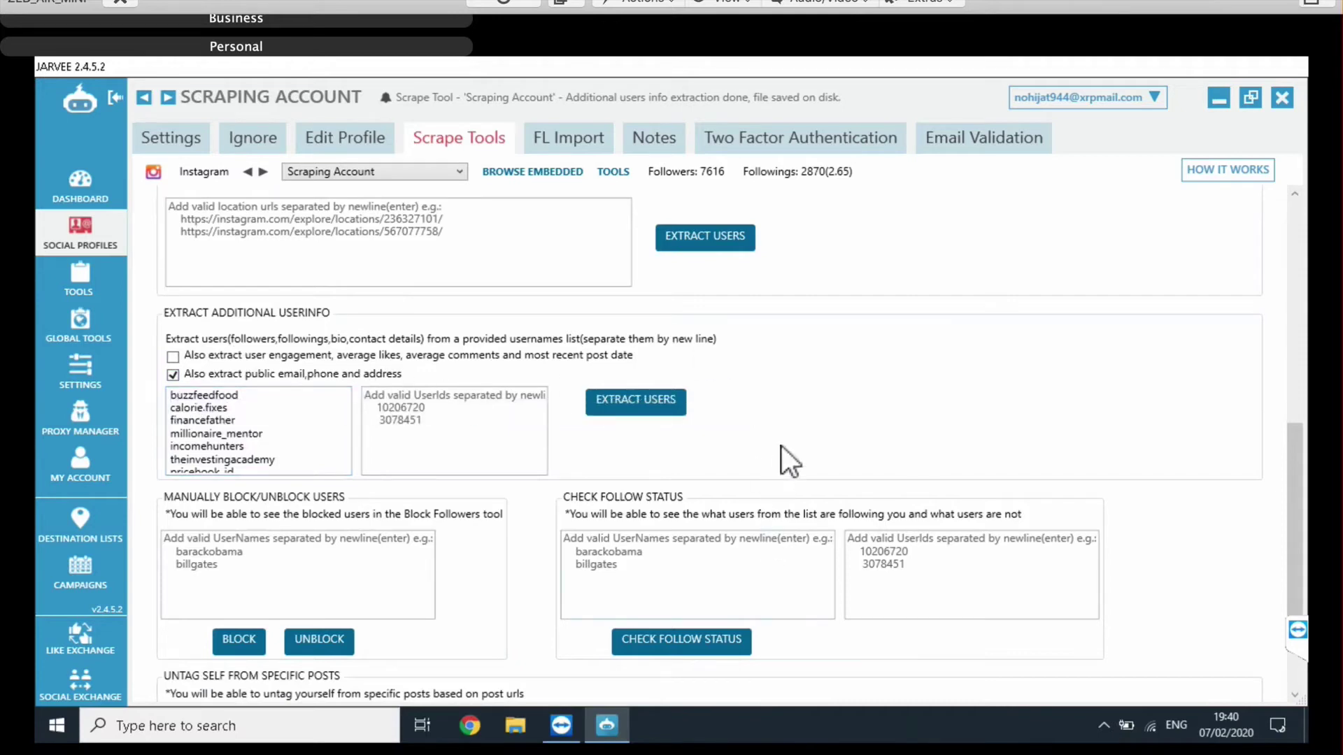
left_click(642, 407)
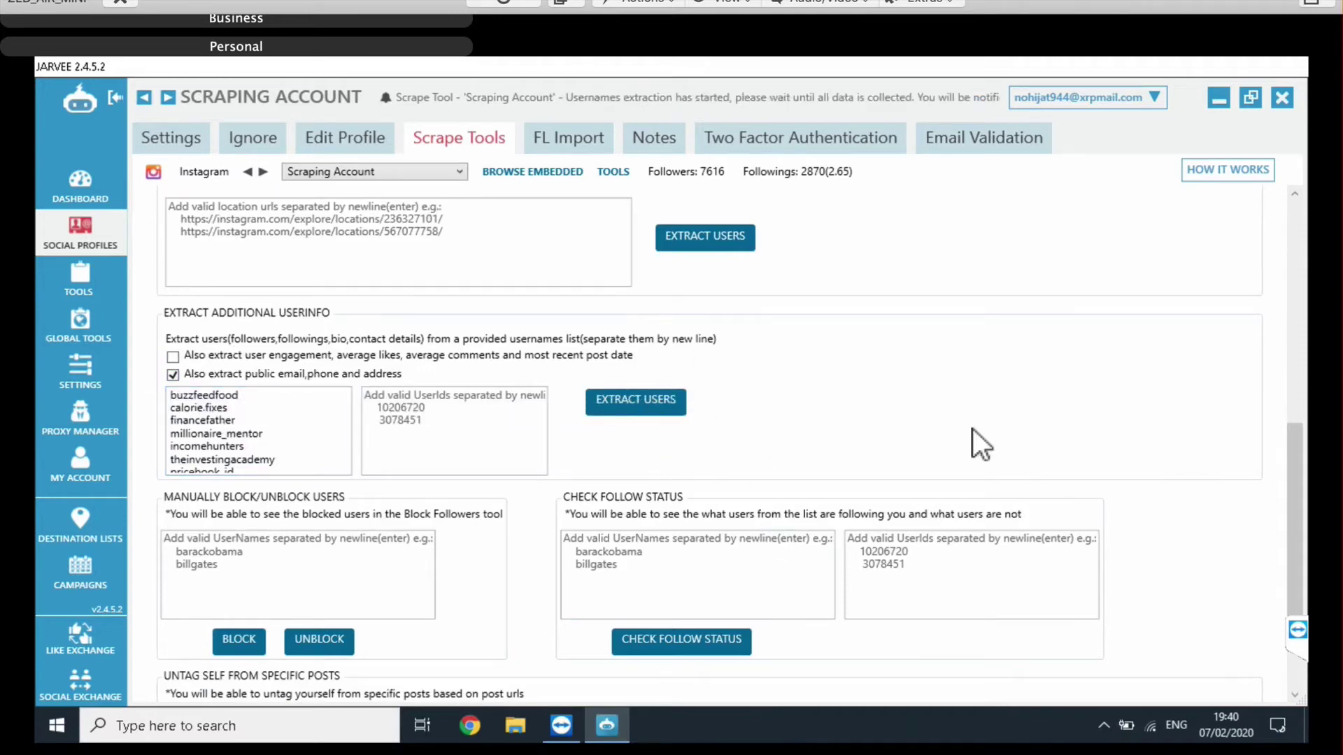
- Open the giftsbay_usernames_Instagram xlsx from the ScrapeResults export folder
scroll(972, 430, "up", 10)
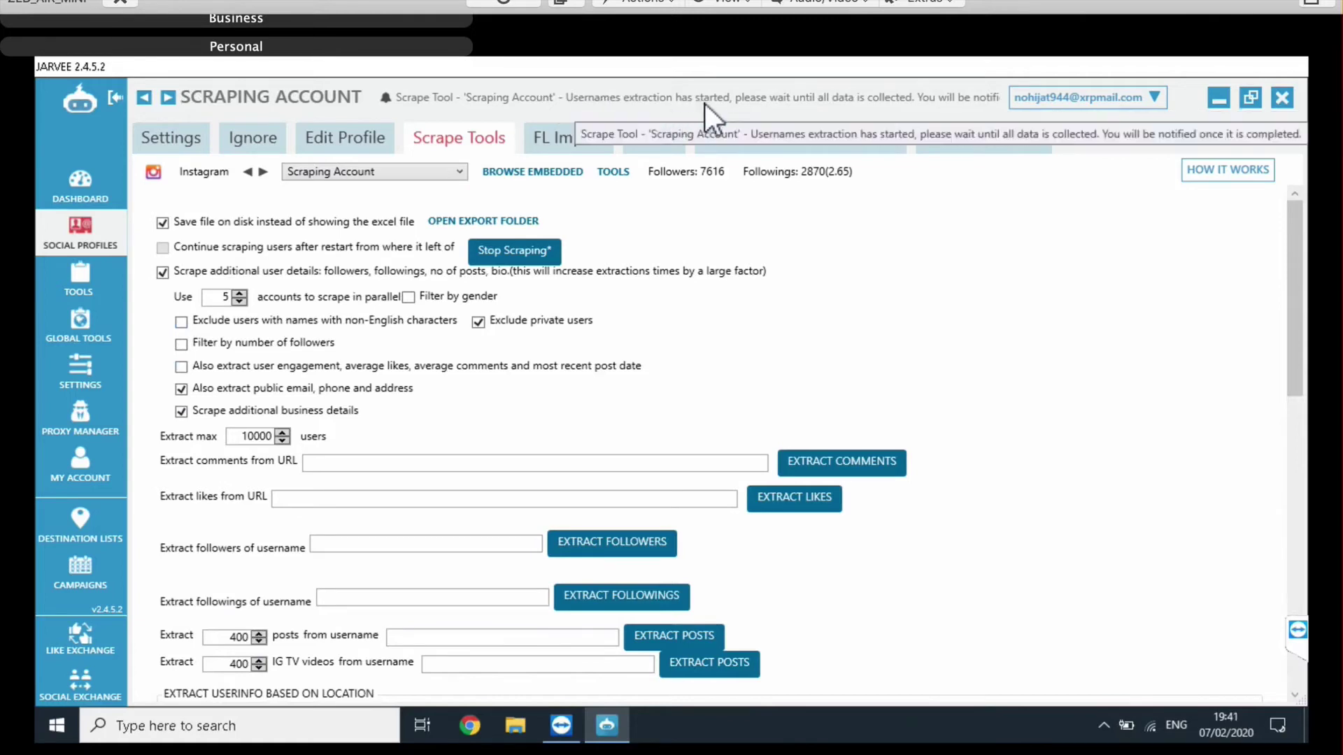
left_click(472, 223)
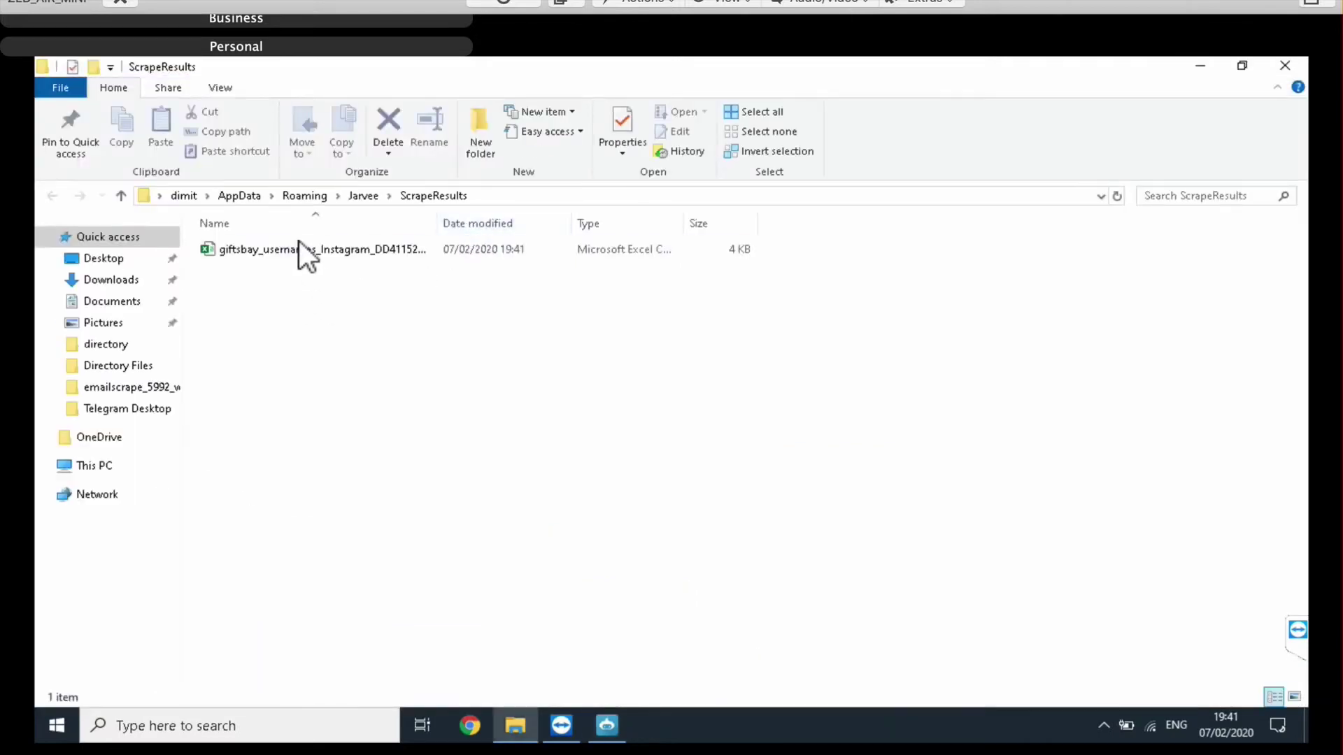
left_click(300, 248)
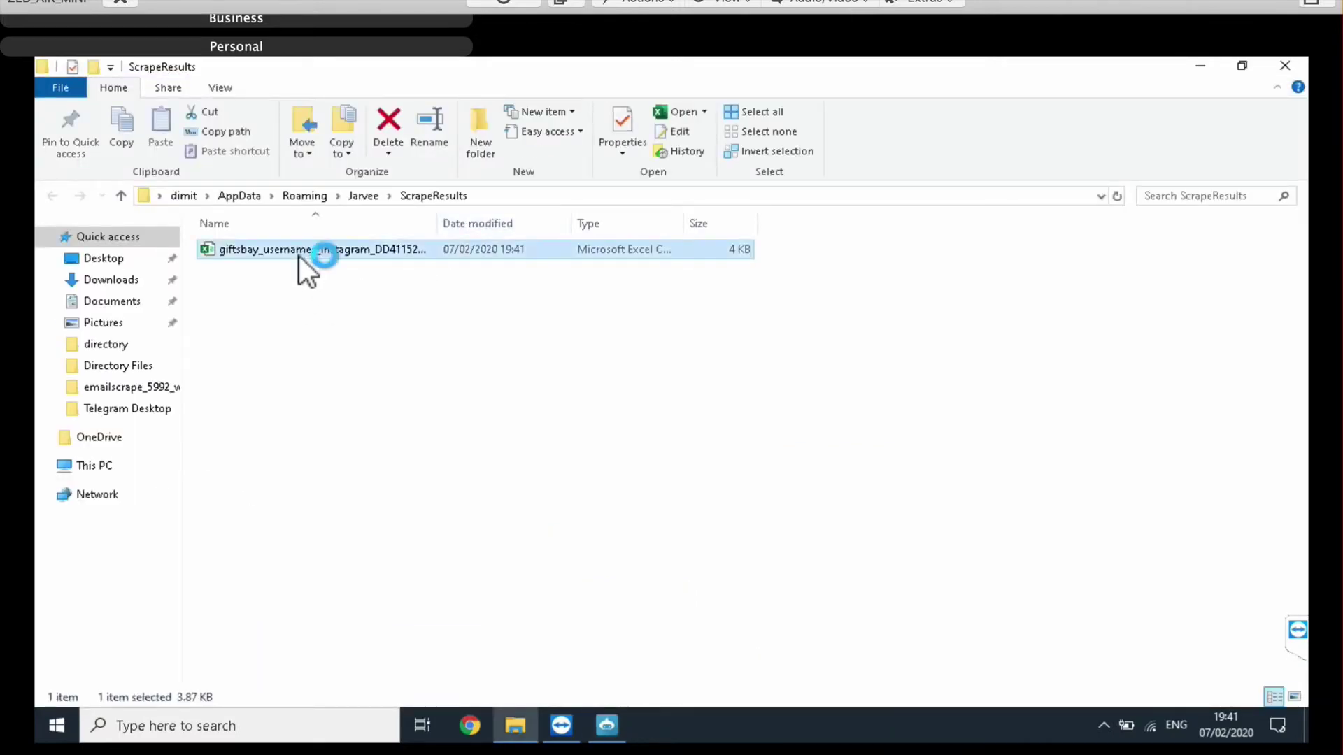
double_click(300, 250)
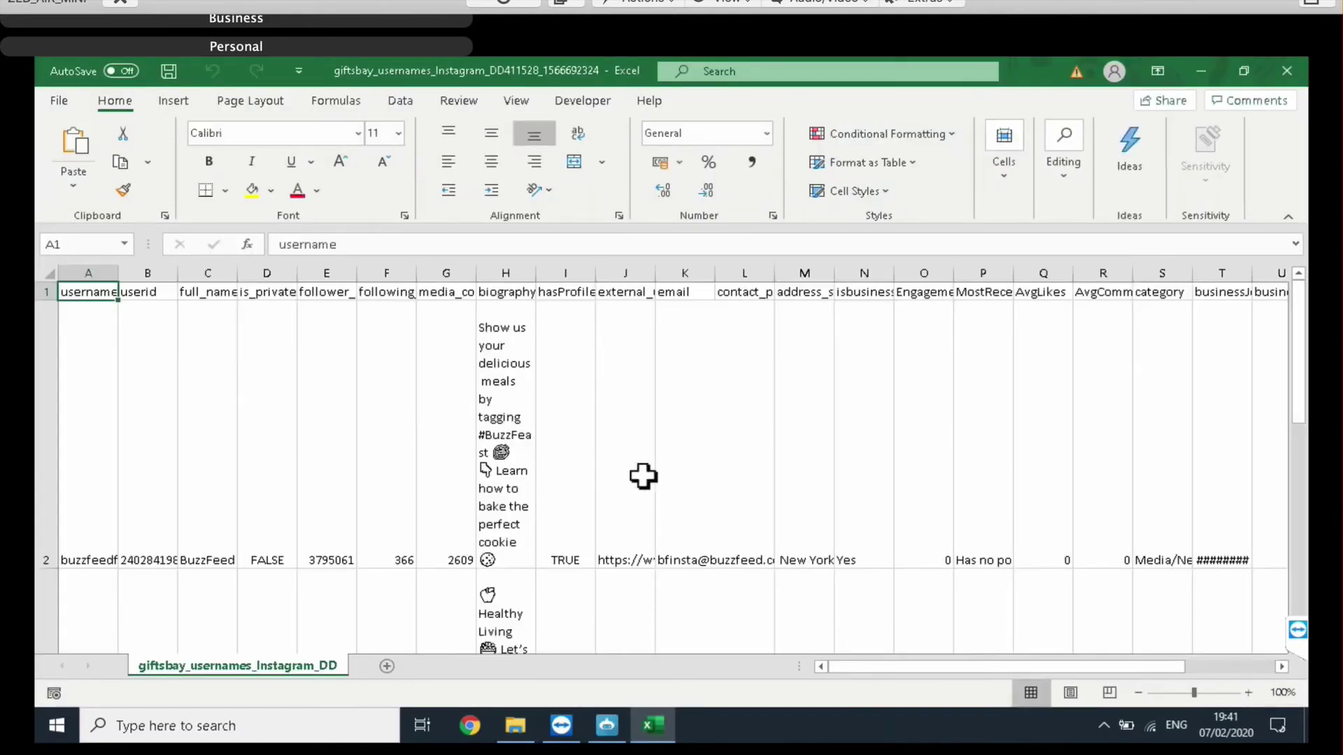
- Autofit column K so the scraped email addresses display in full
left_click(645, 474)
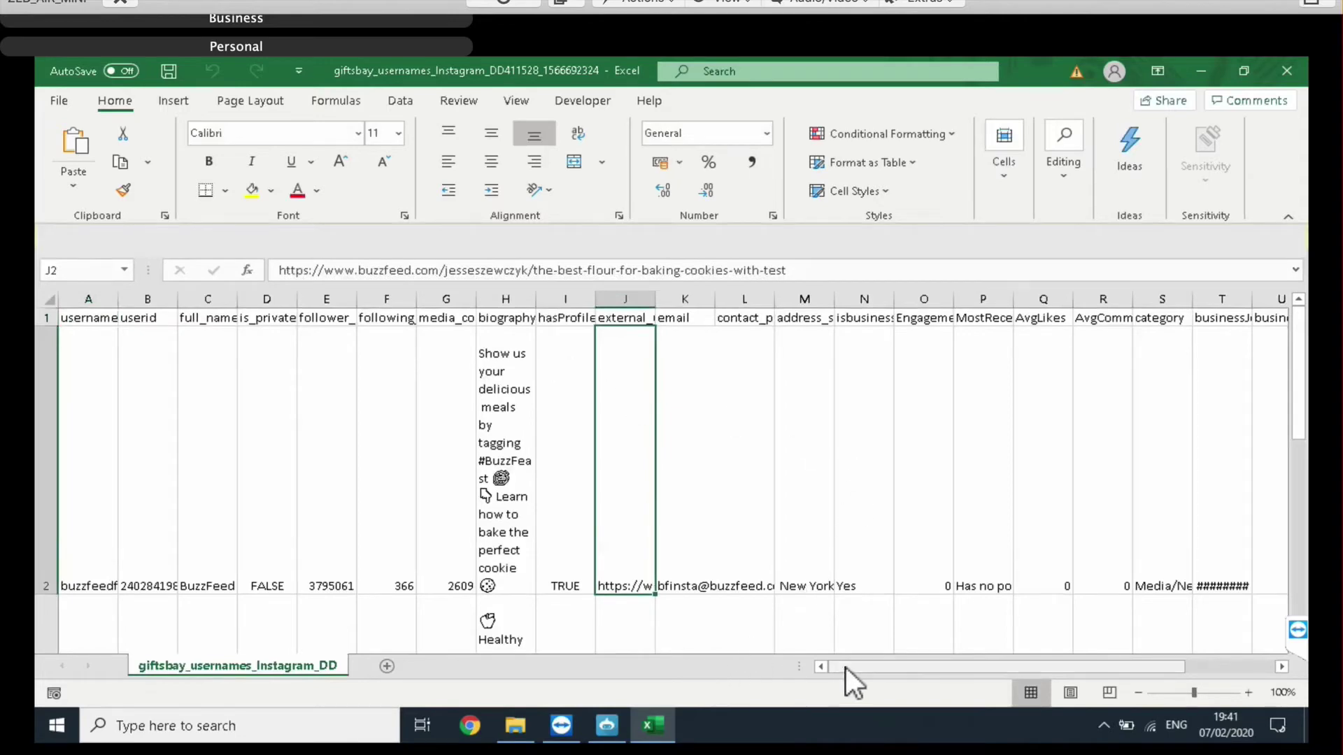
left_click_drag(851, 667, 859, 666)
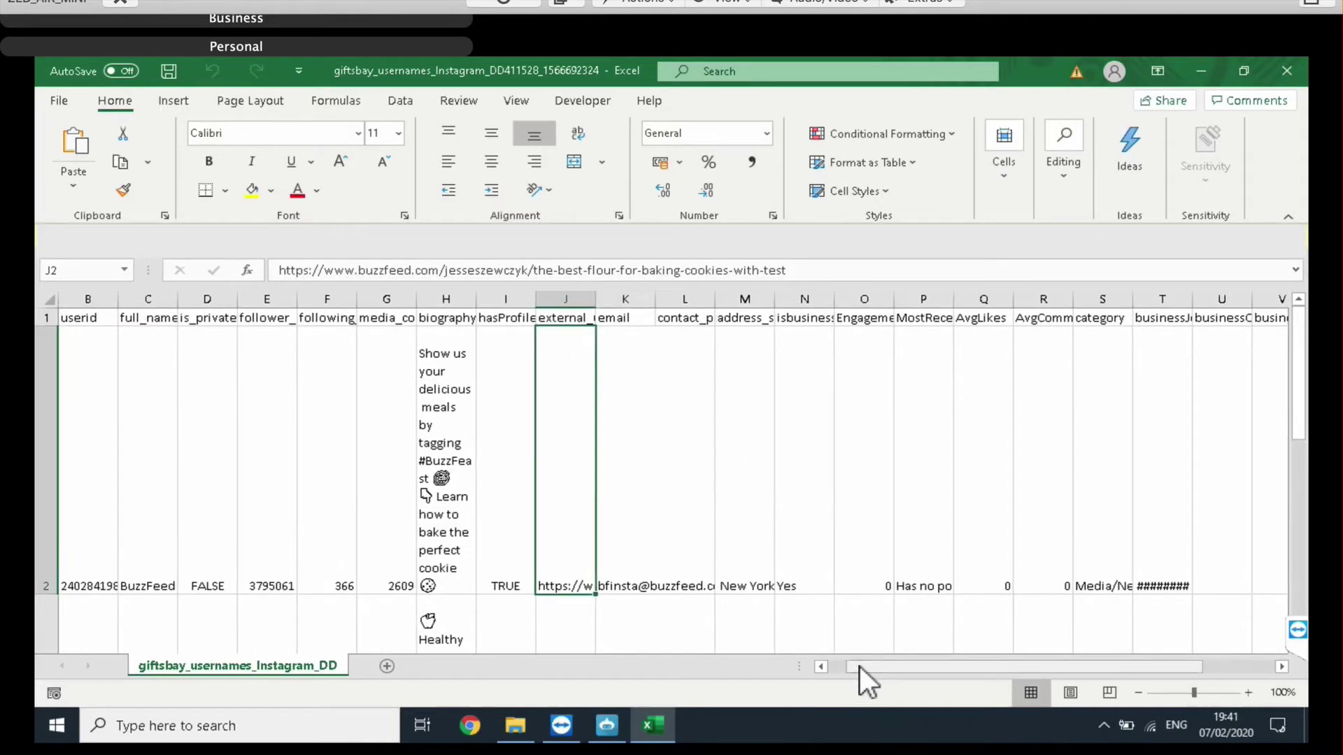
double_click(657, 303)
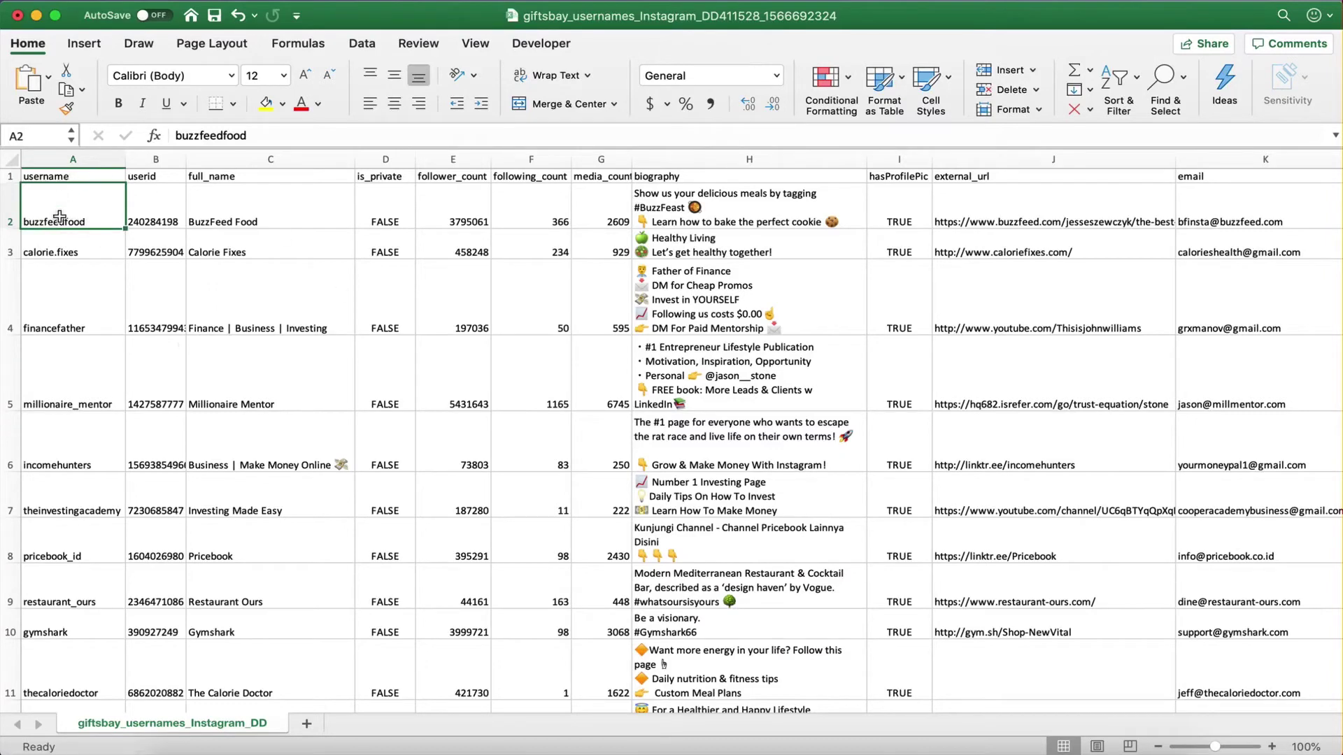
left_click_drag(59, 217, 60, 490)
left_click(59, 489)
left_click_drag(155, 217, 155, 420)
left_click(154, 431)
left_click_drag(269, 217, 287, 490)
left_click(289, 492)
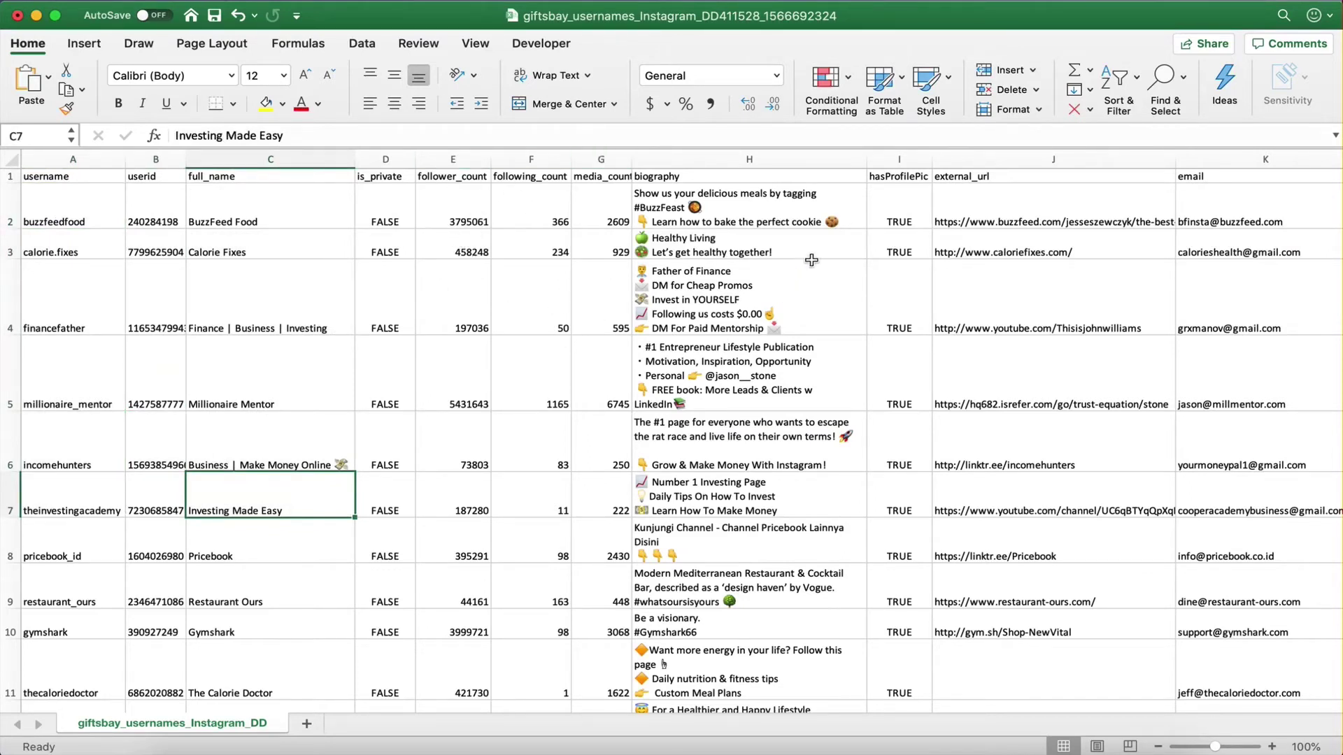
left_click(770, 540)
scroll(770, 531, "right", 10)
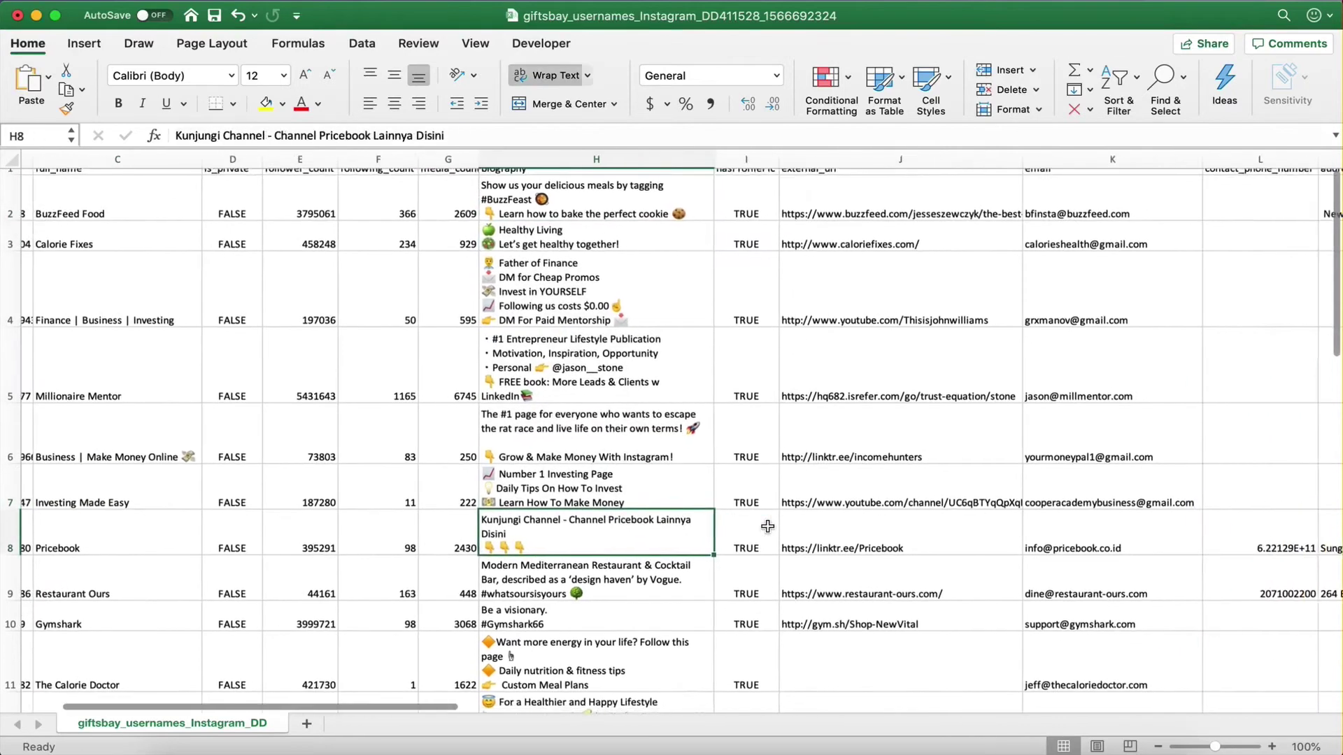
left_click_drag(578, 211, 579, 552)
left_click(579, 554)
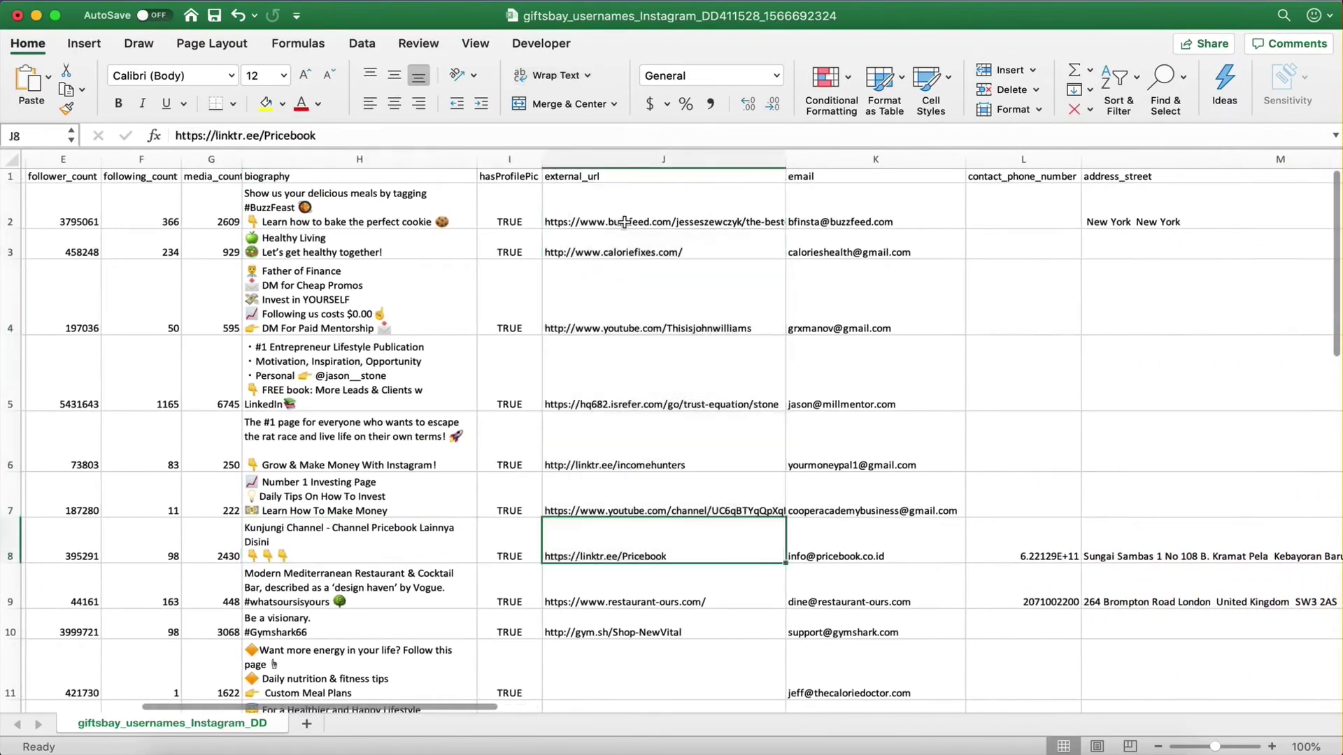
- Select the email column K and review its entries
left_click(876, 159)
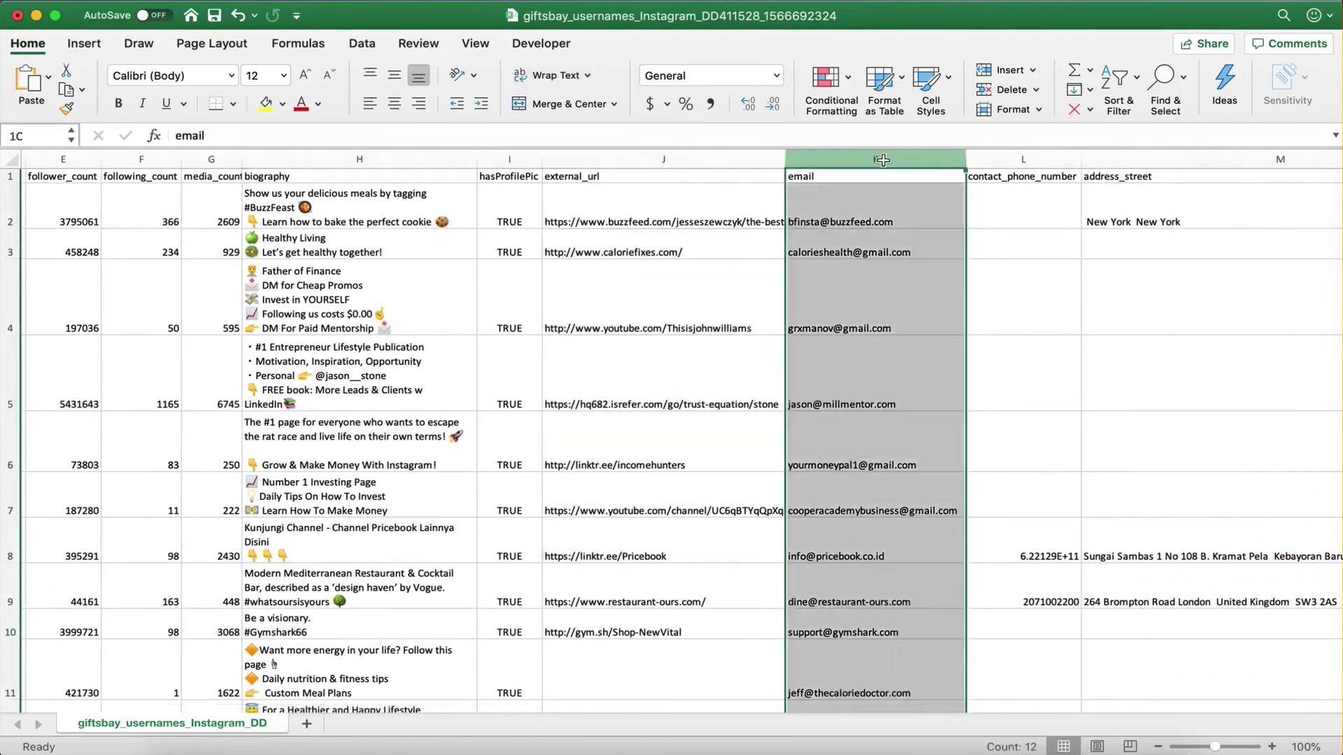
scroll(831, 318, "down", 5)
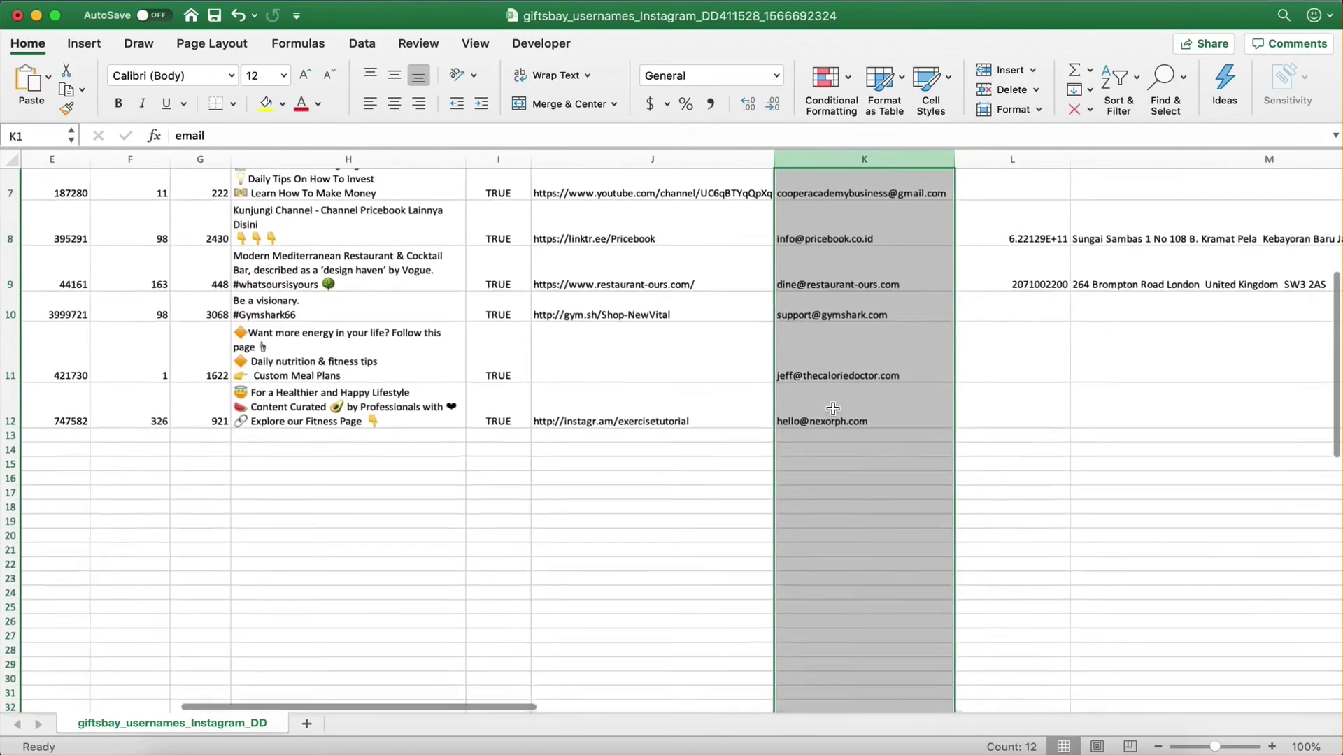
scroll(843, 336, "up", 5)
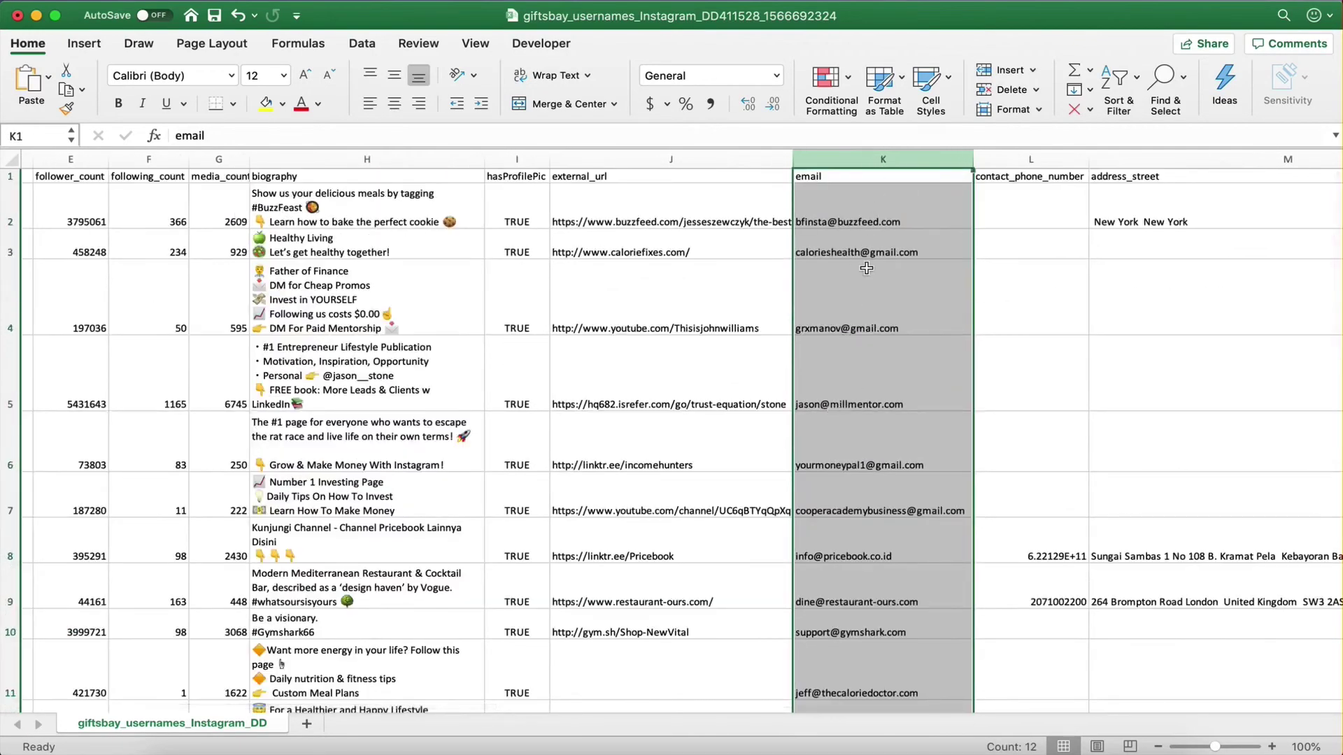
key("ctrl+Left")
key("ctrl+Right")
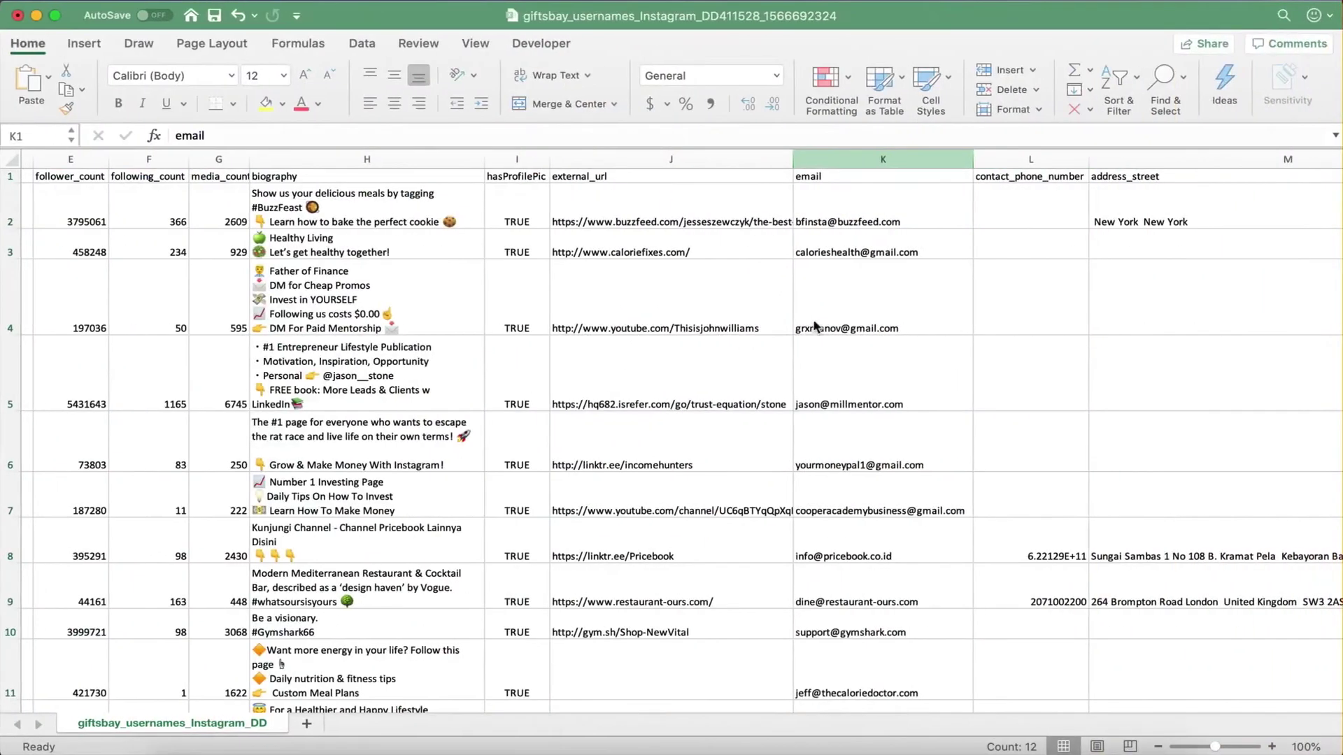
scroll(828, 288, "left", 3)
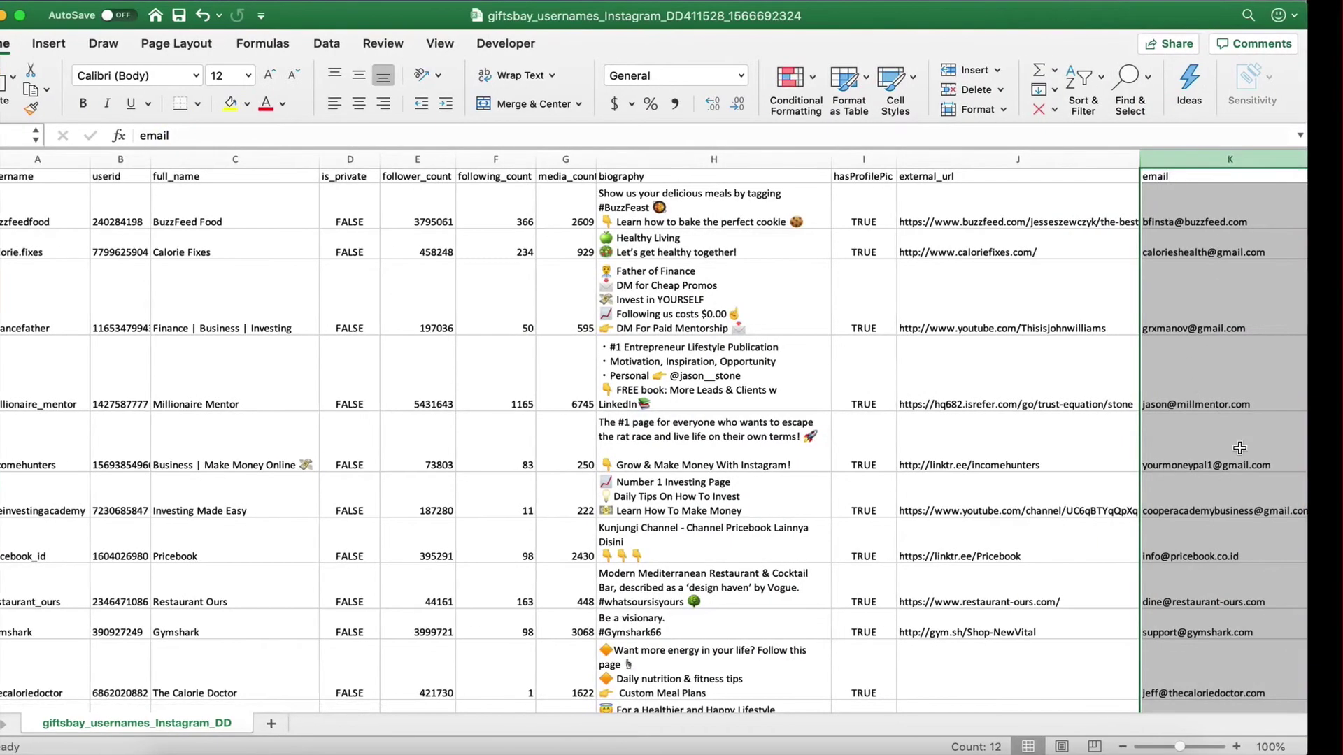
scroll(999, 471, "right", 10)
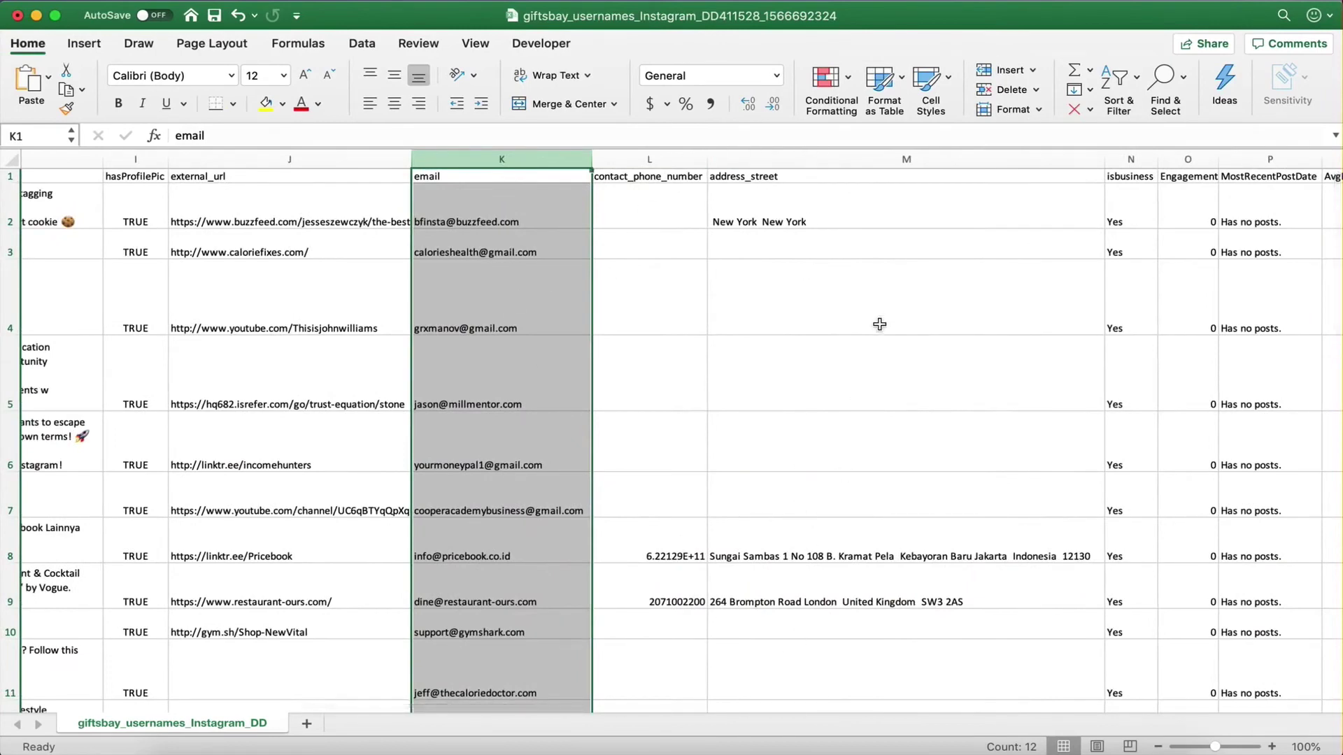
scroll(856, 192, "right", 8)
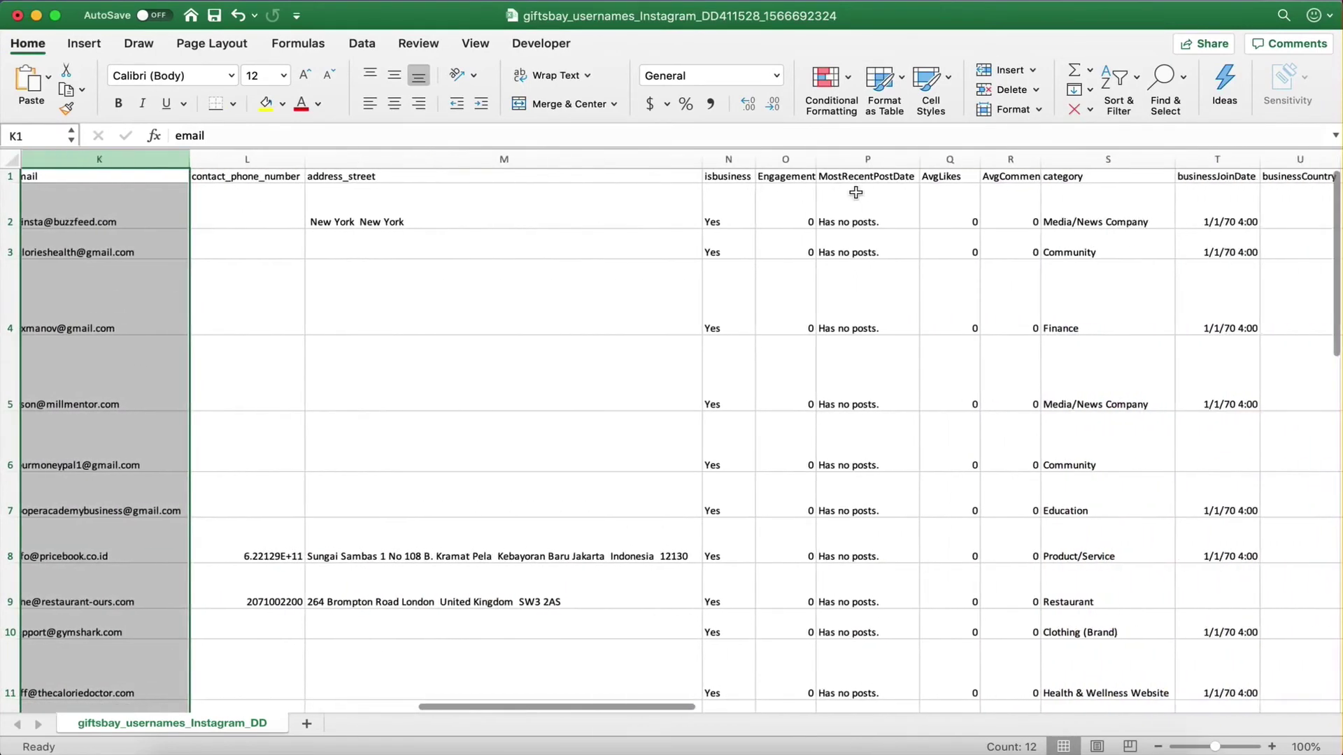
scroll(614, 324, "right", 8)
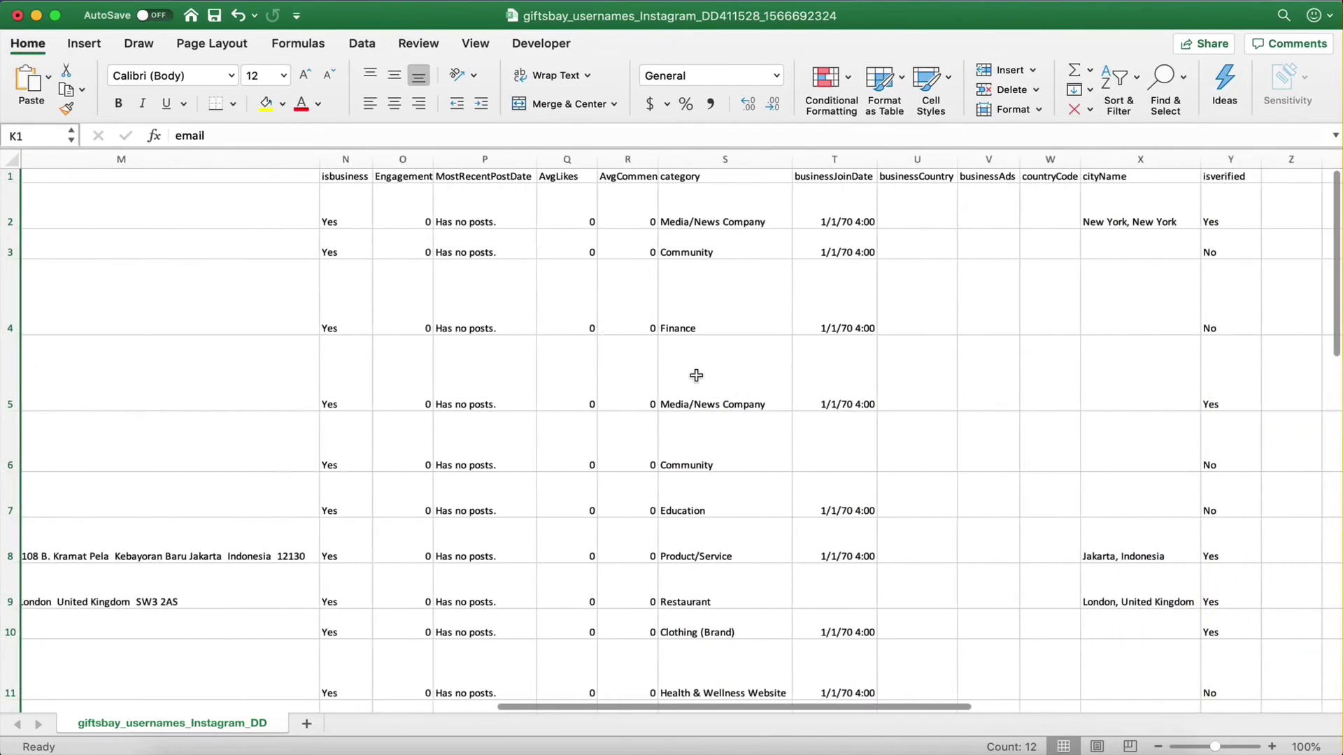
scroll(611, 604, "right", 5)
scroll(791, 338, "left", 5)
scroll(791, 338, "down", 1)
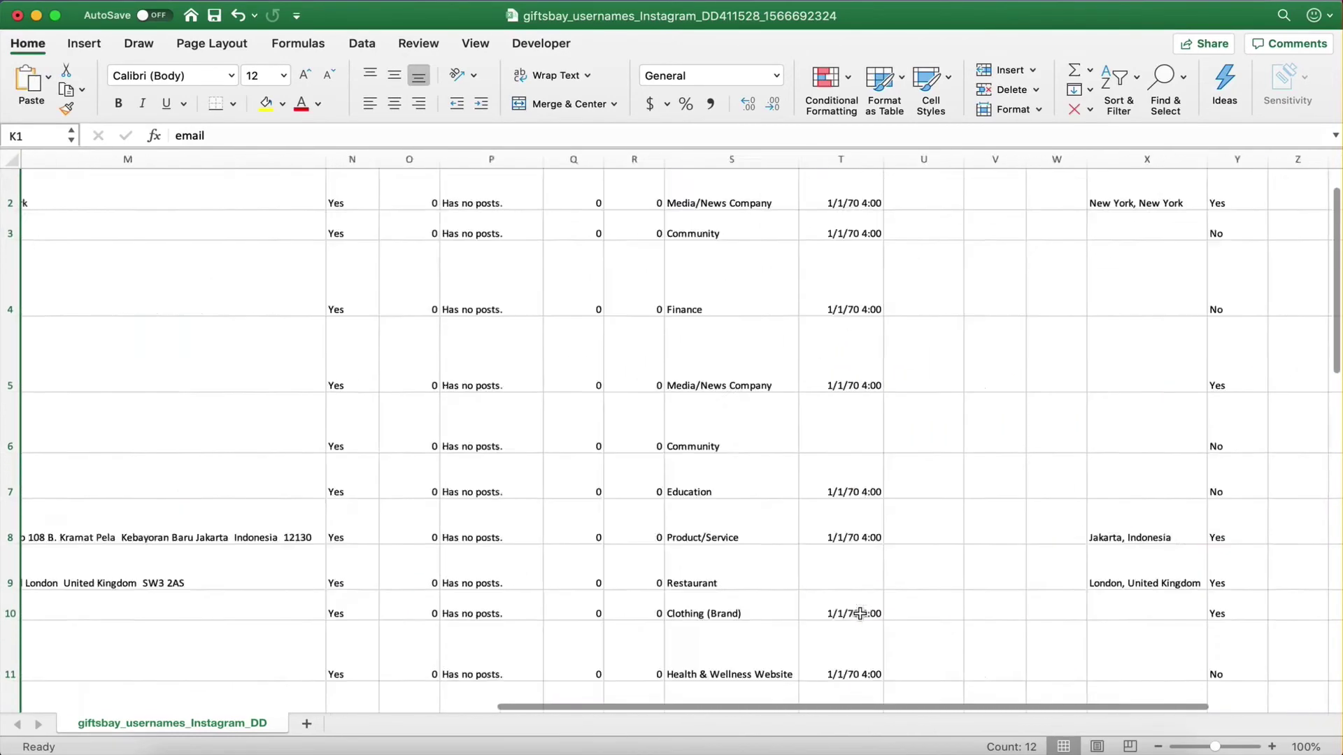
scroll(859, 614, "left", 15)
scroll(860, 613, "up", 1)
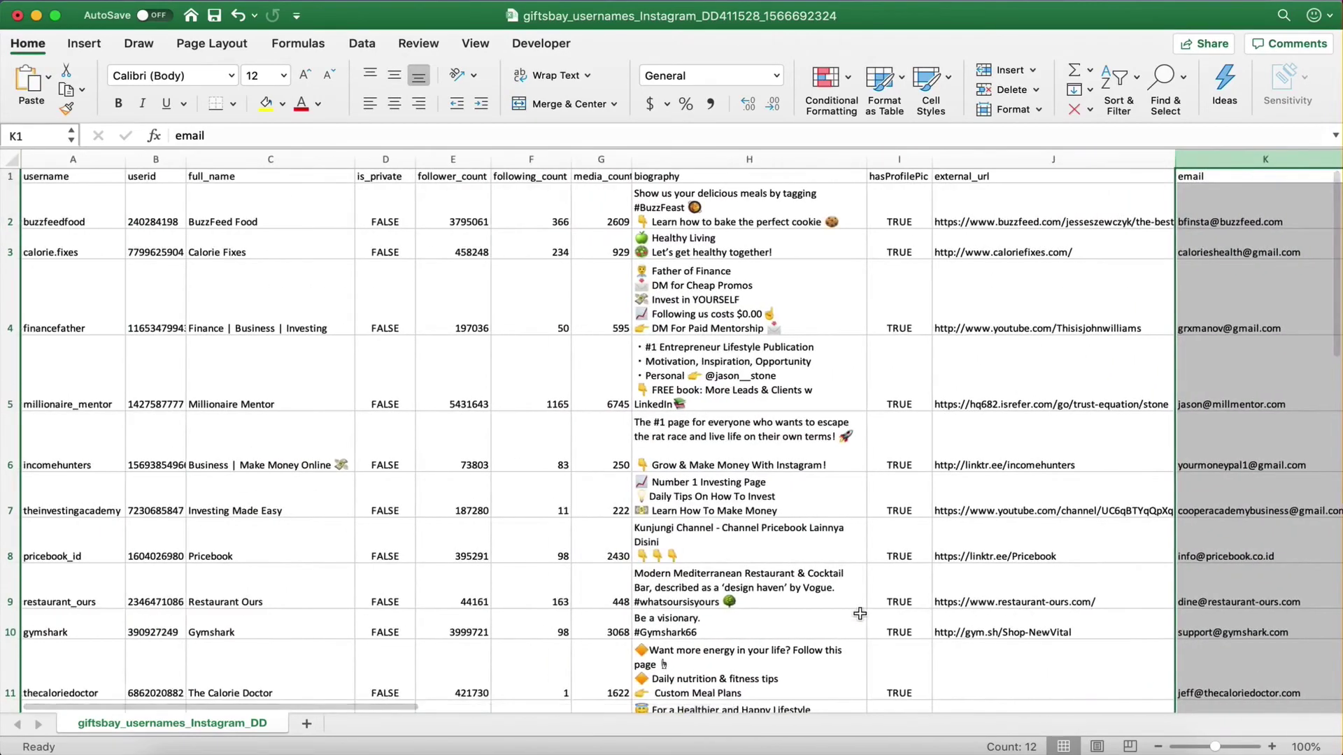
key("ctrl+Left")
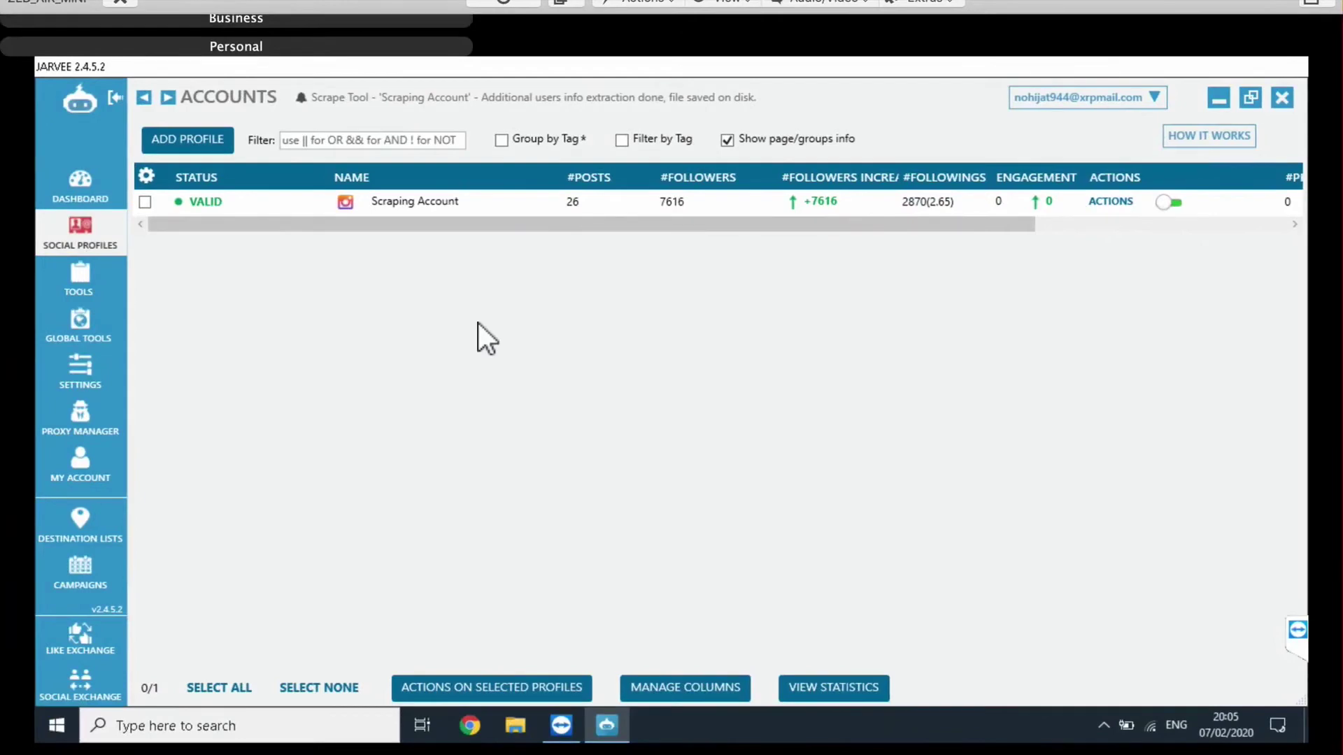
- Show the Scraping Account's Scrape Tools options, then switch to Instagram in Chrome
left_click(83, 279)
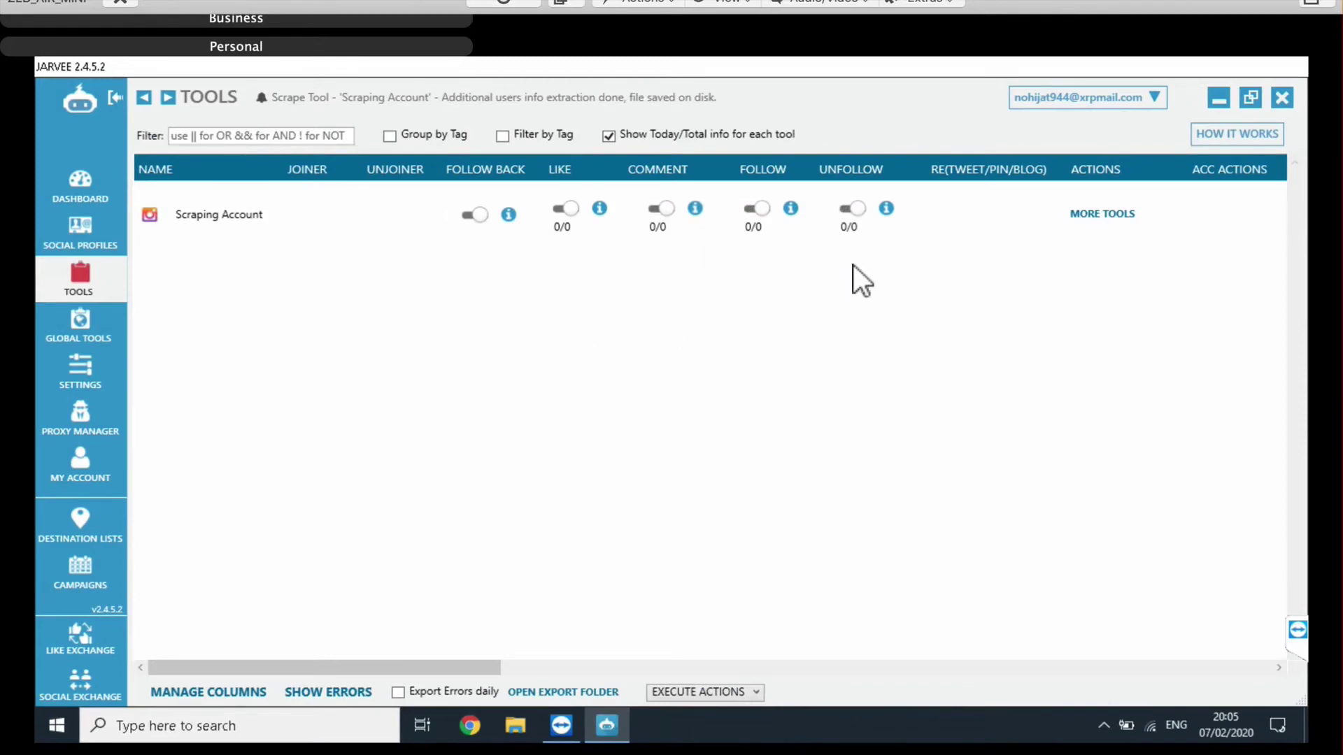
left_click(89, 242)
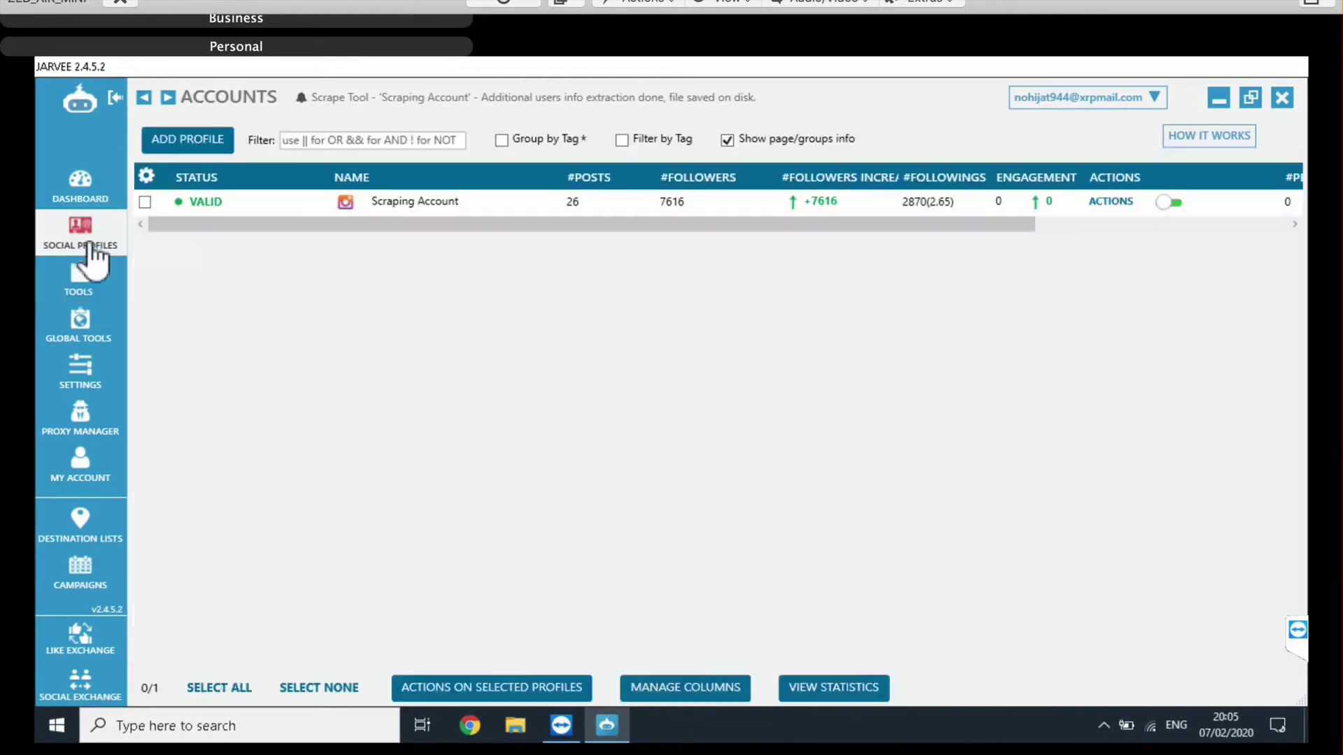
double_click(440, 203)
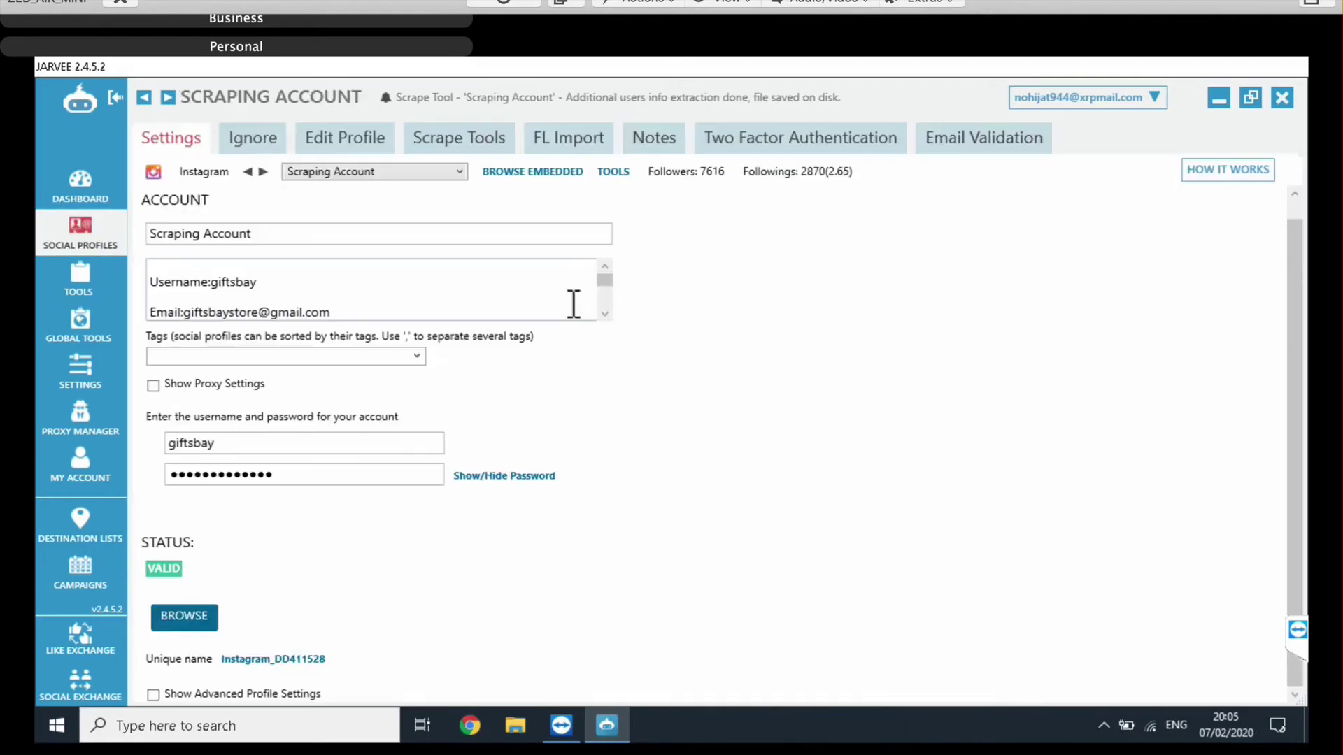
left_click(440, 140)
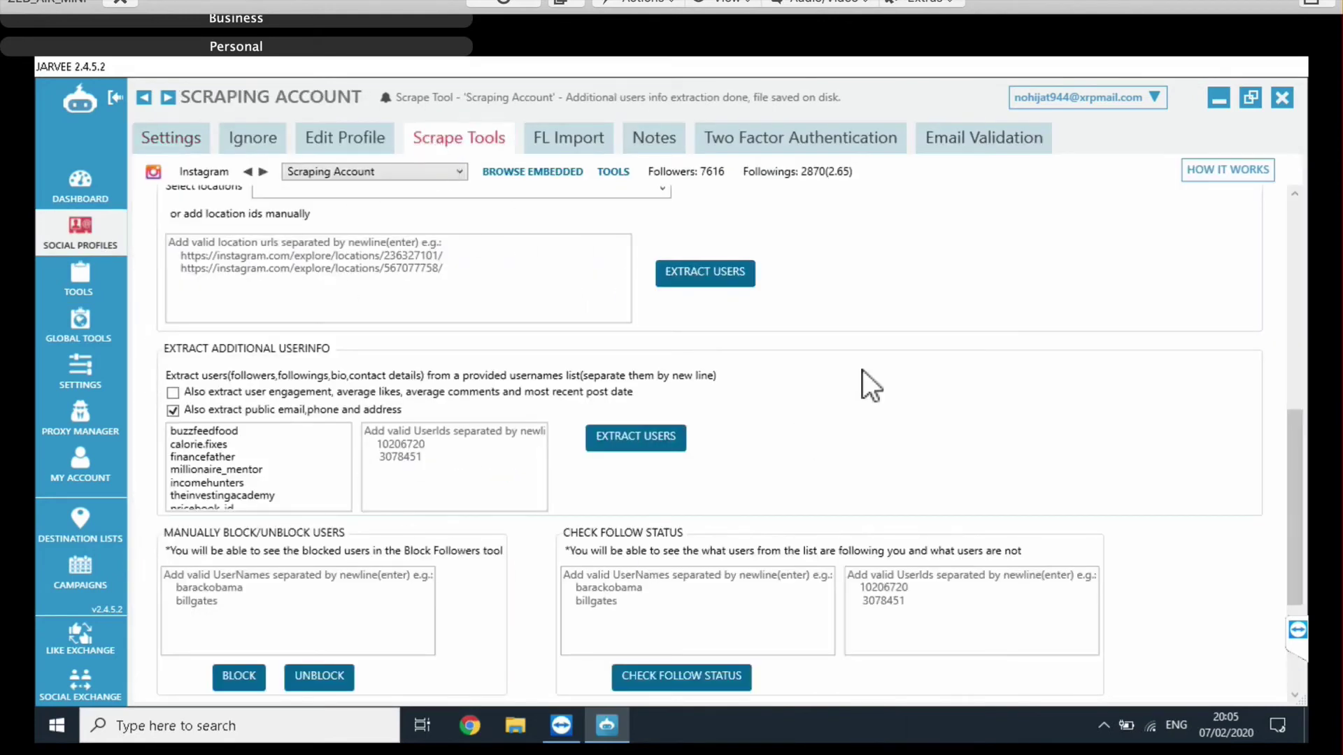
scroll(863, 371, "up", 10)
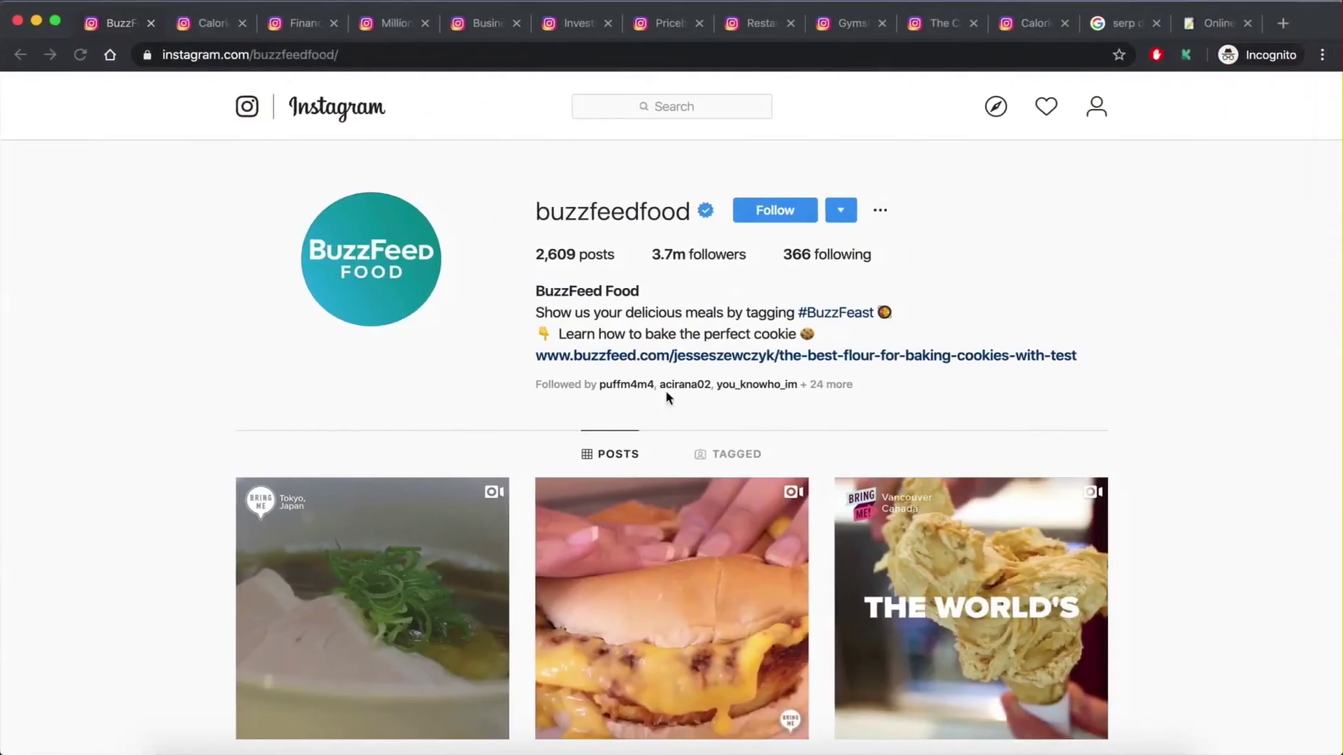
left_click(665, 389)
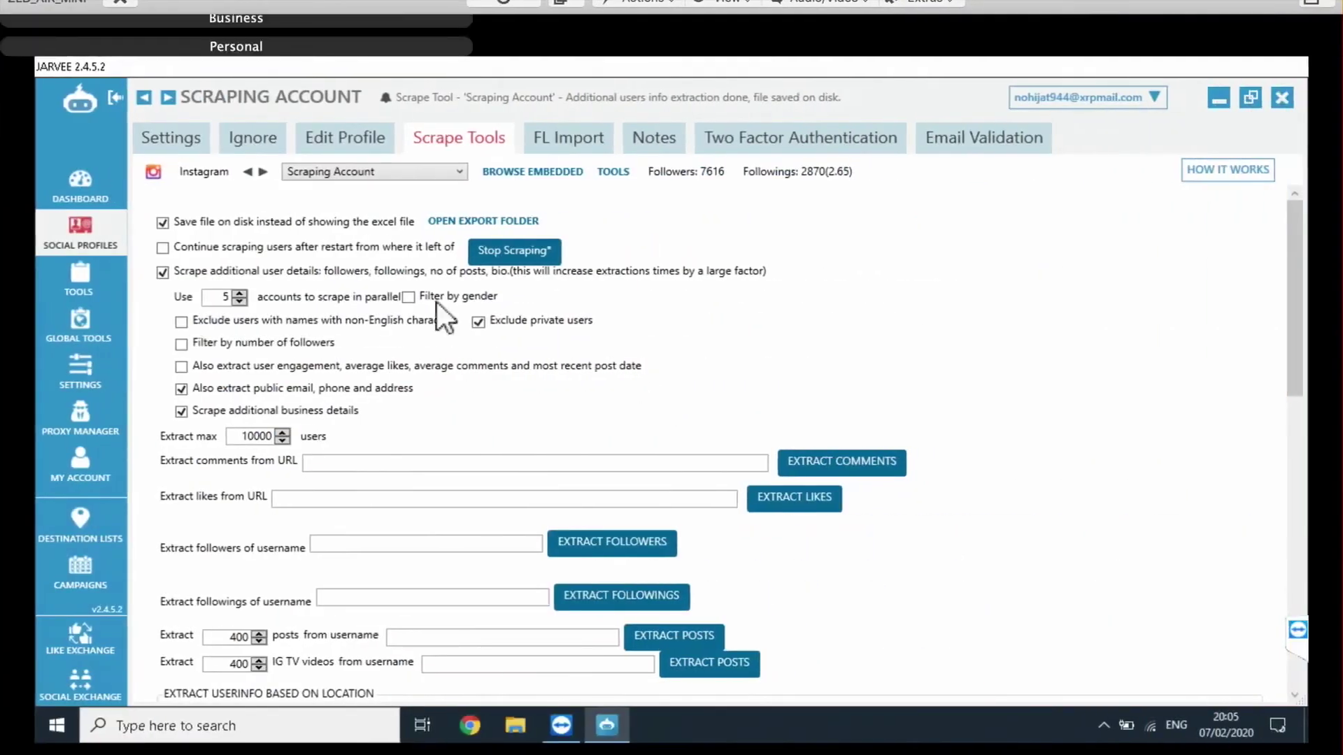
scroll(384, 588, "down", 5)
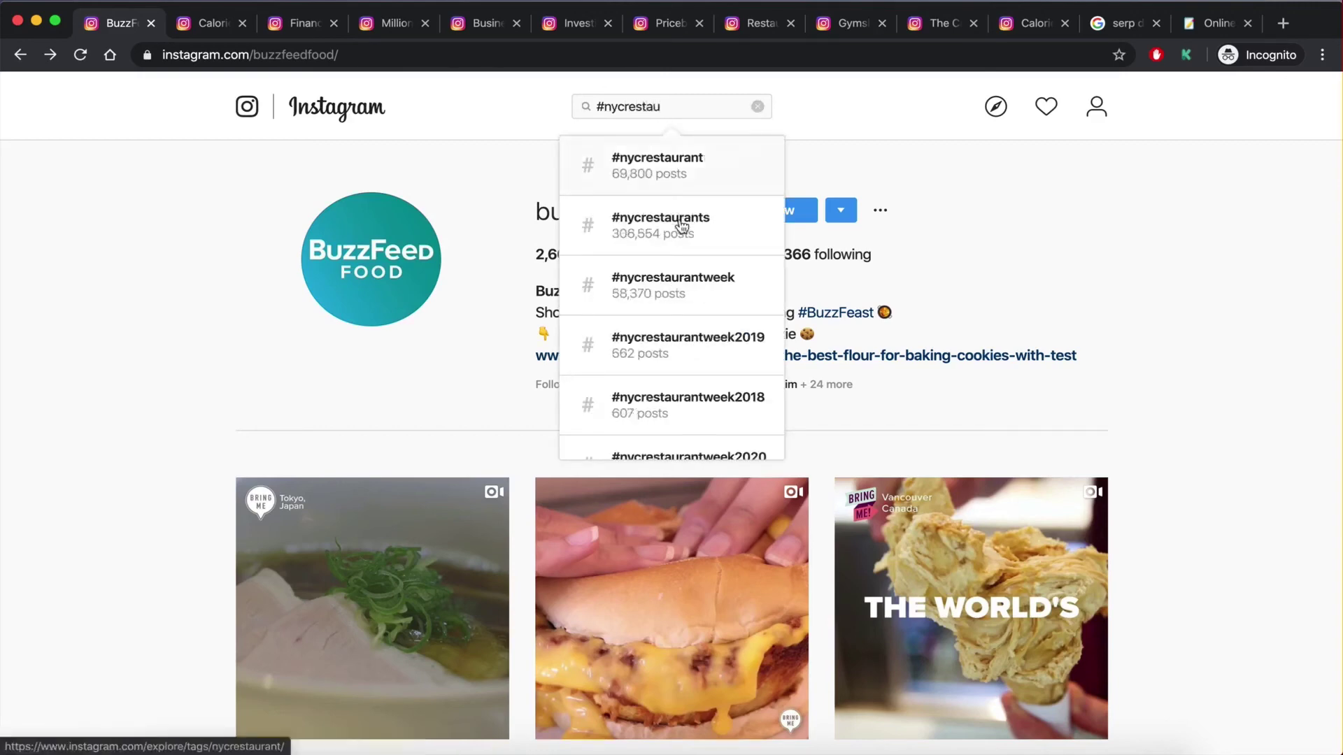
- Open the first #nycrestaurants top post and go to its author's profile
left_click(697, 242)
scroll(121, 415, "down", 15)
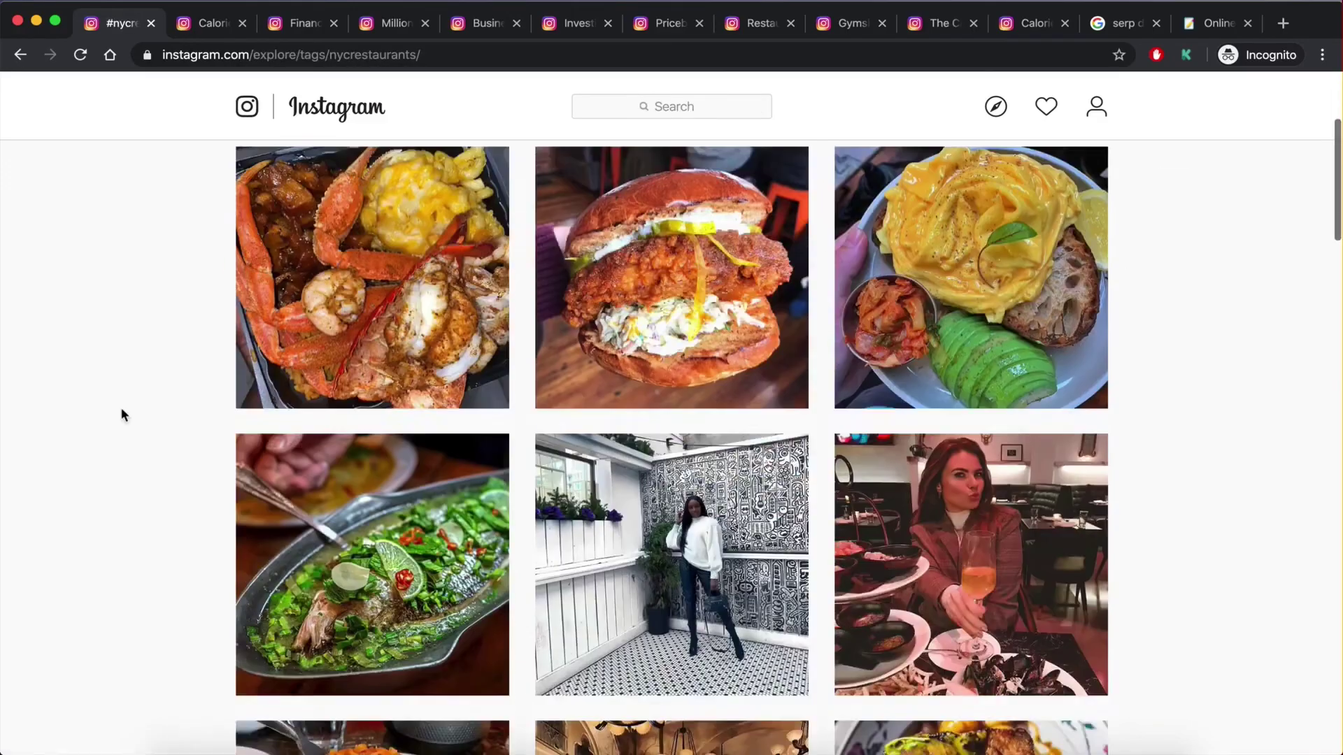
scroll(121, 415, "up", 15)
scroll(121, 415, "down", 3)
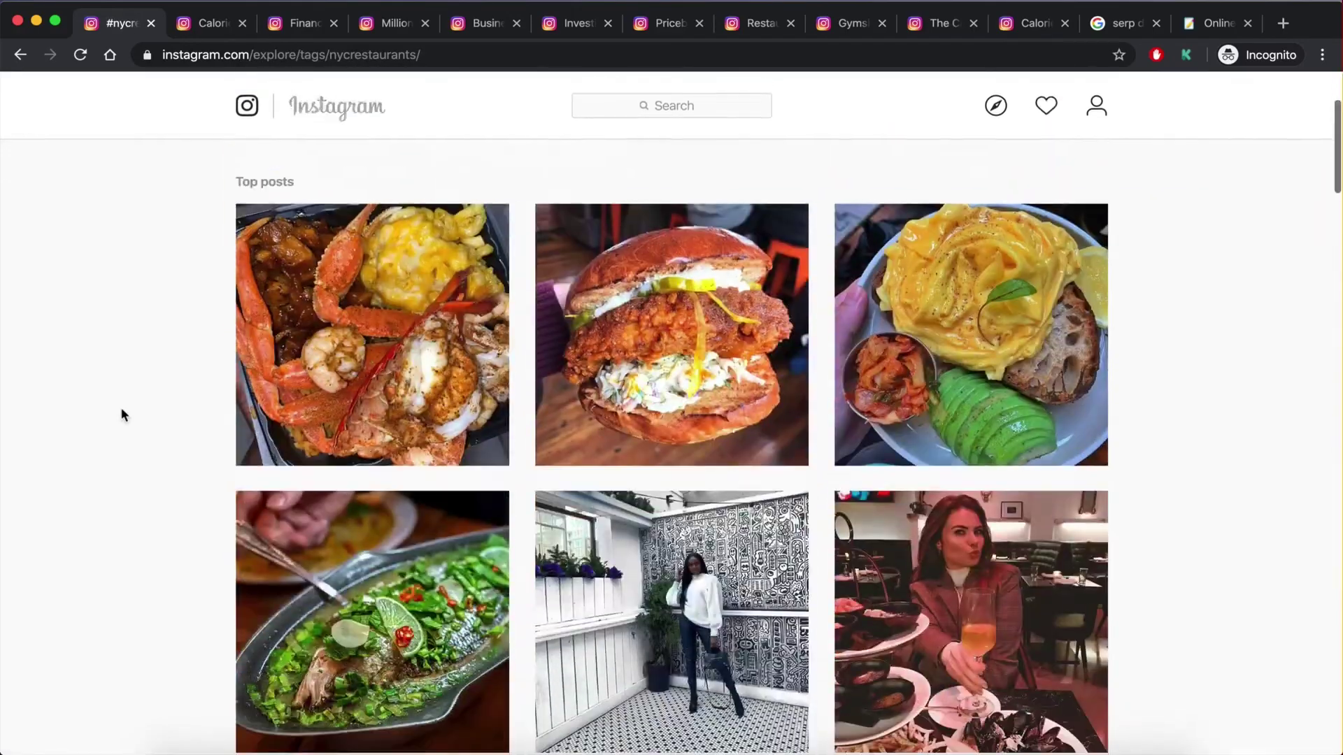
scroll(121, 415, "up", 2)
left_click(371, 336)
left_click(937, 173)
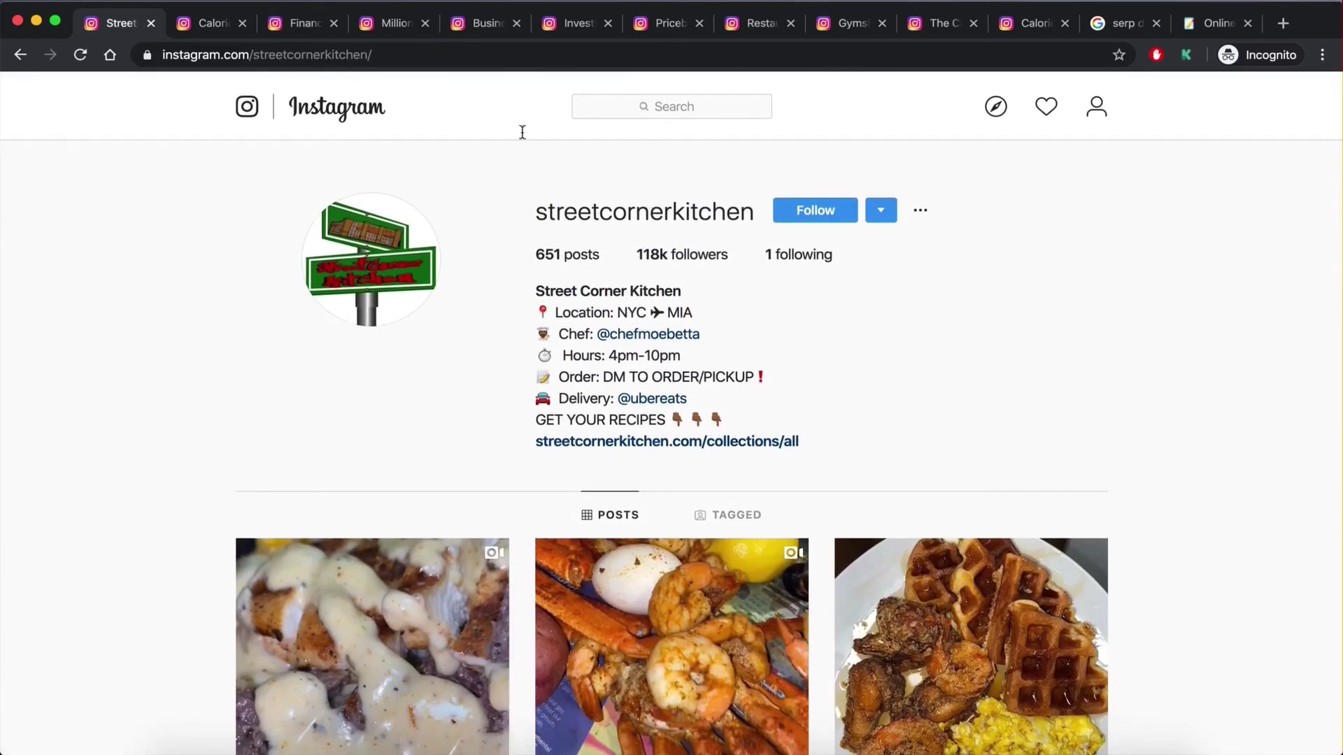
scroll(614, 488, "down", 1)
scroll(613, 488, "up", 2)
- Paste the streetcornerkitchen username from the address bar into the aNotepad note
double_click(327, 59)
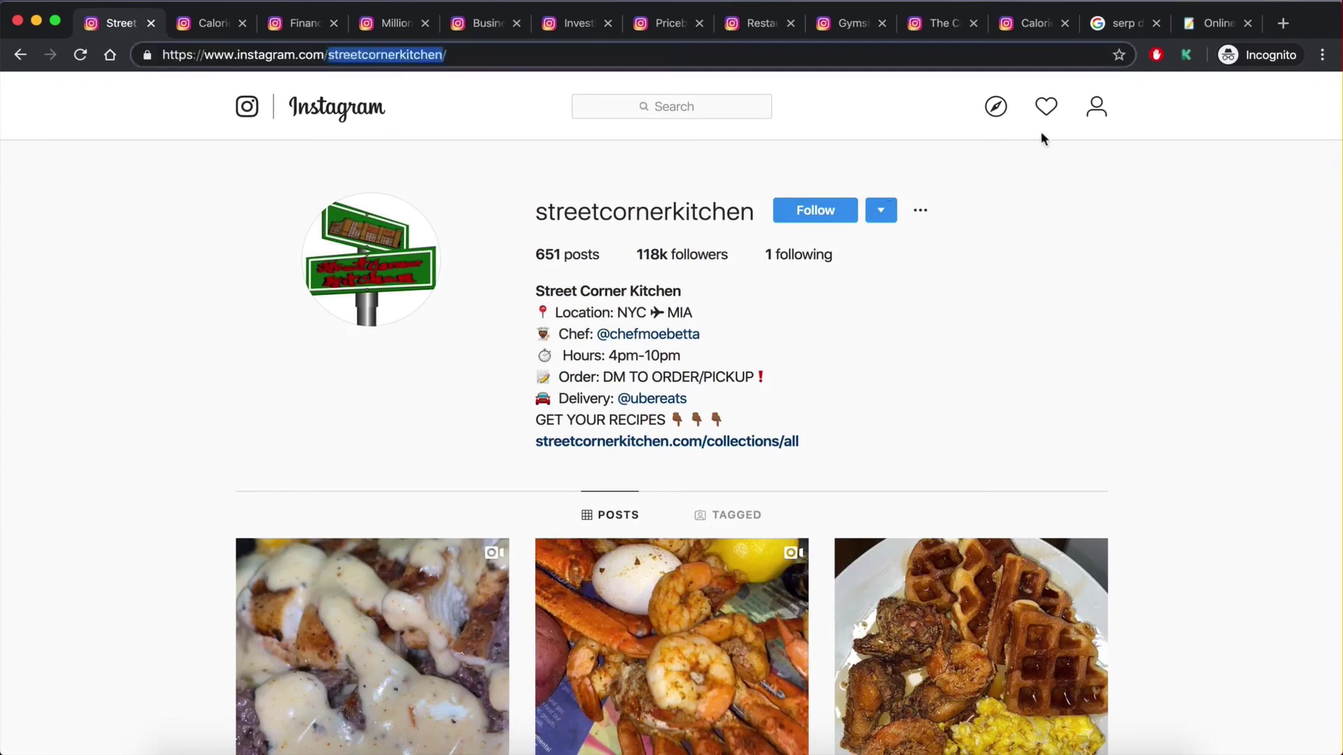
left_click(1206, 27)
key("super+a")
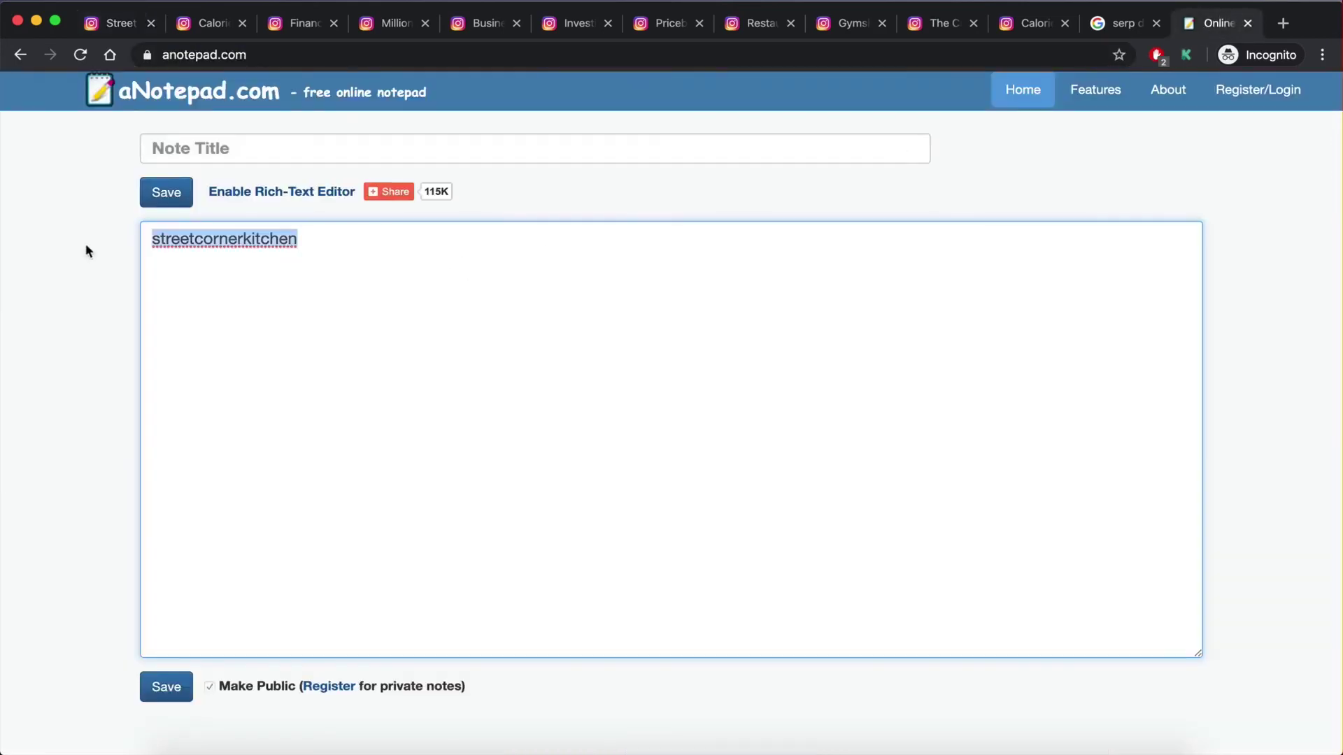
key("Right")
- Return to the #nycrestaurants hashtag page
left_click(147, 19)
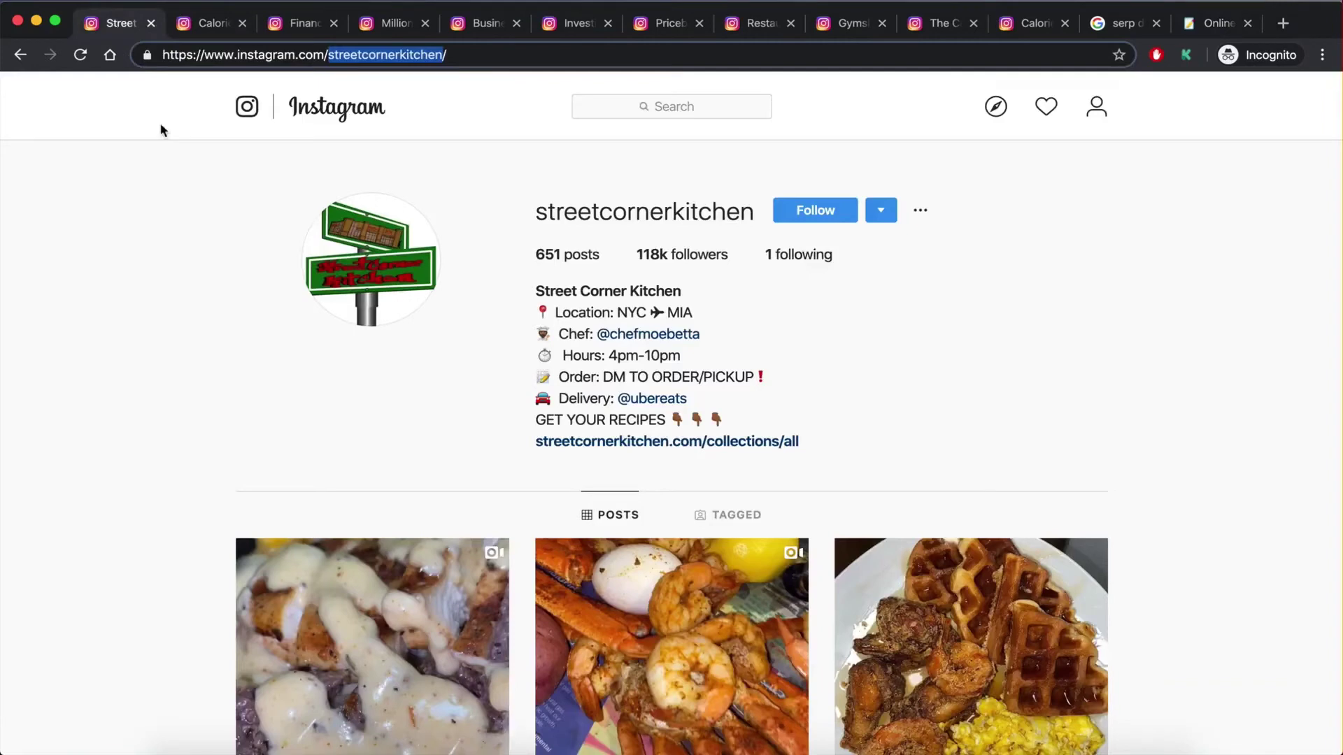
left_click(21, 55)
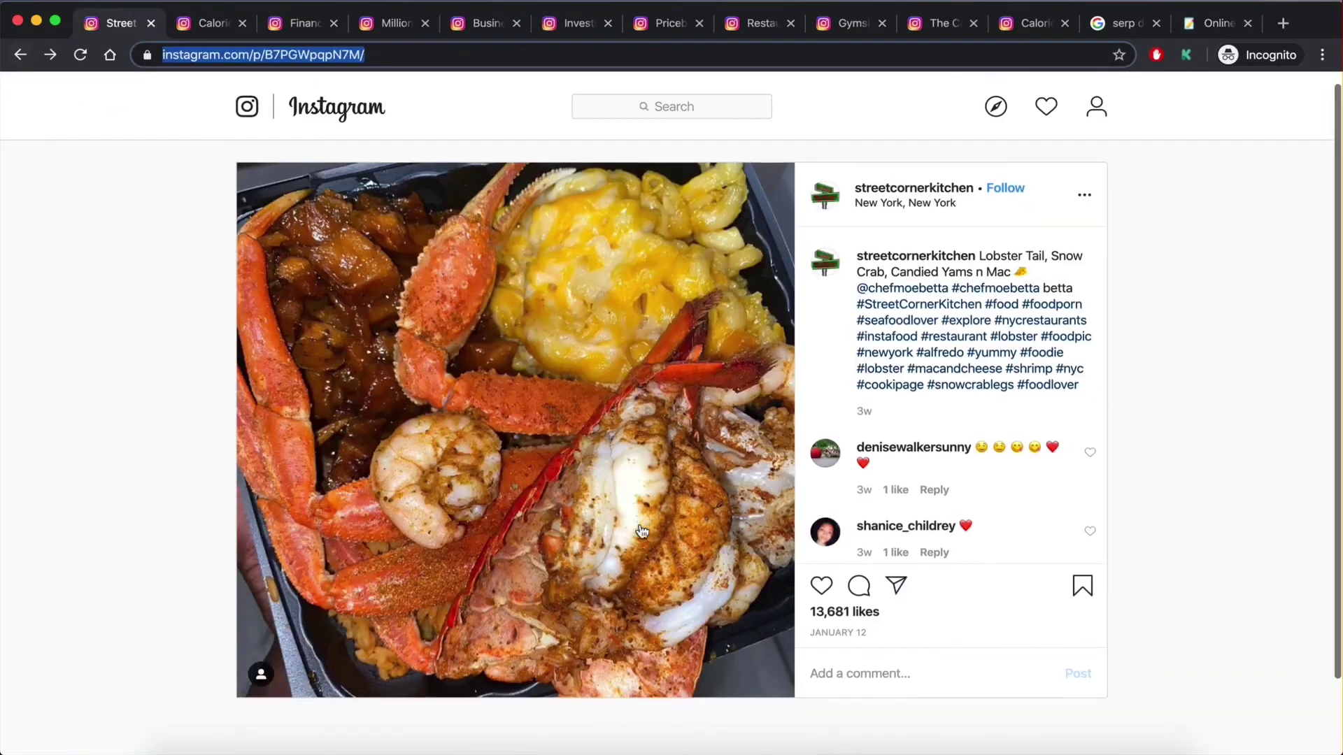
left_click(19, 55)
left_click(668, 350)
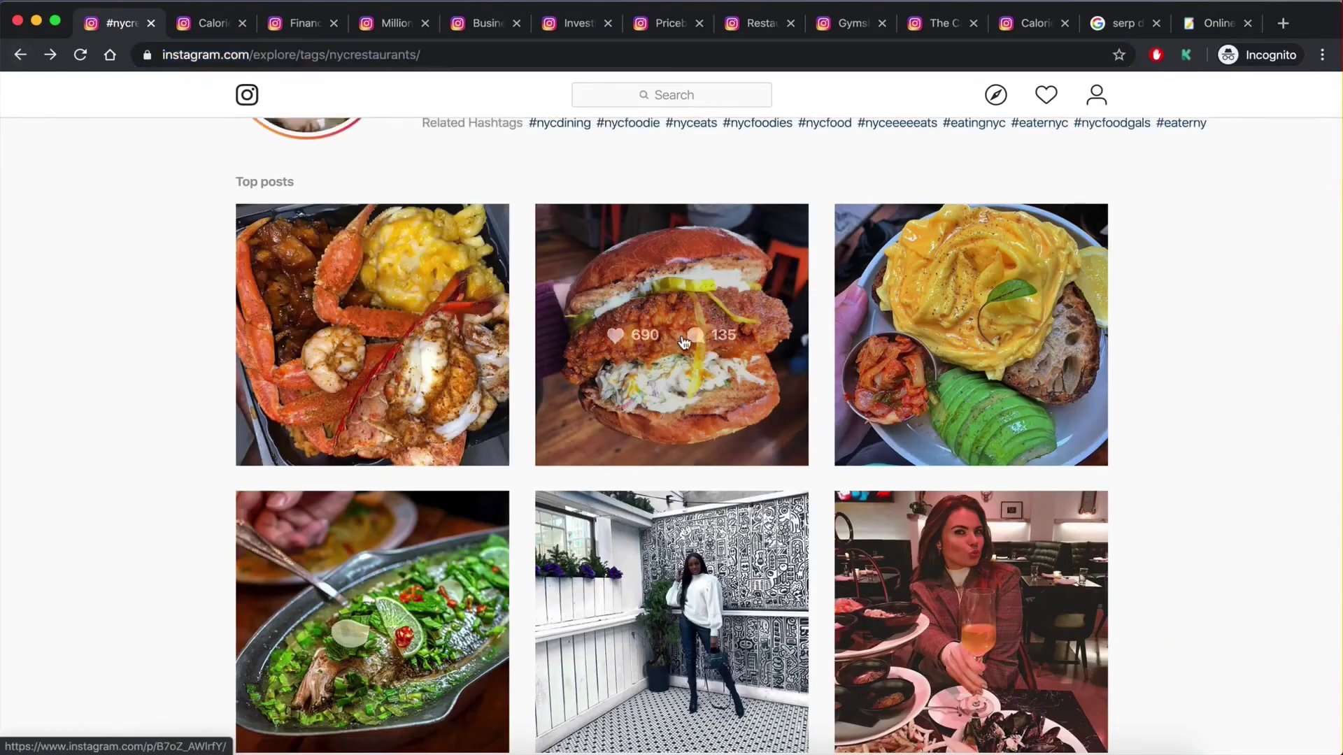
left_click(804, 170)
scroll(522, 533, "down", 1)
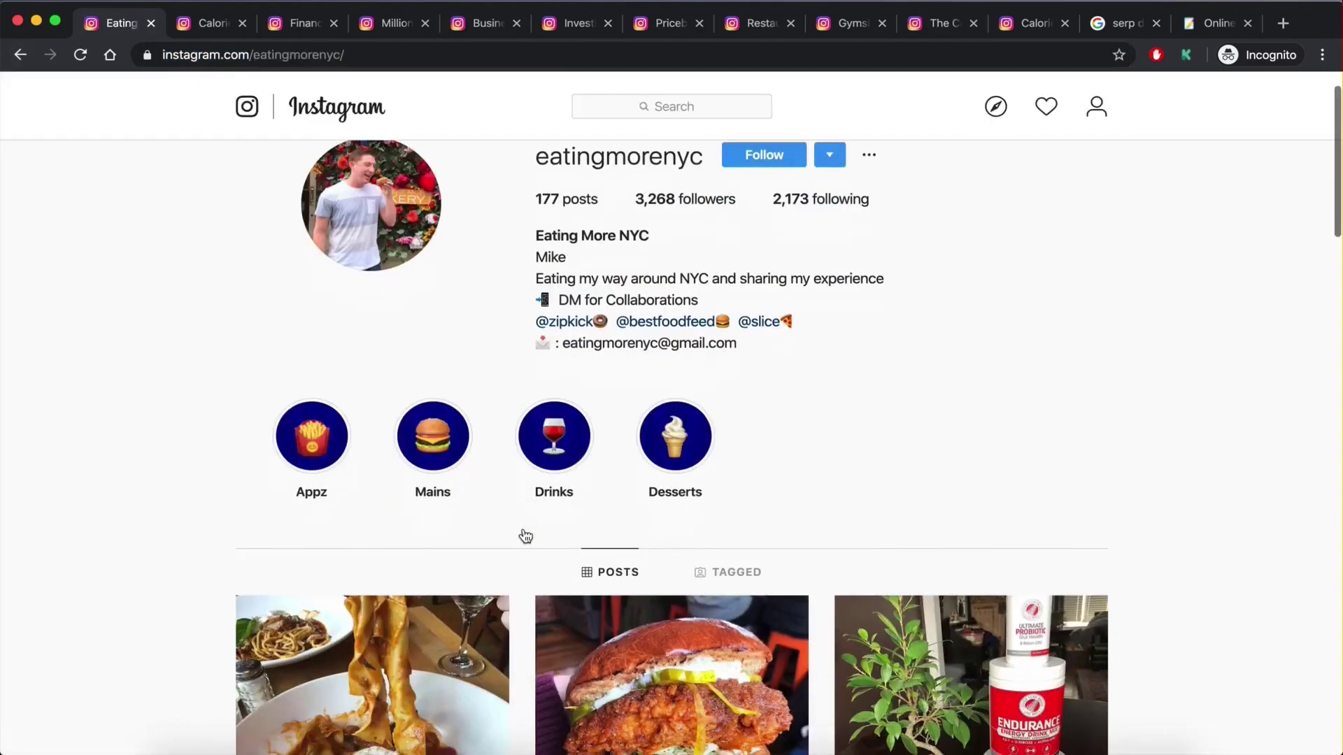
scroll(527, 534, "up", 2)
left_click(19, 56)
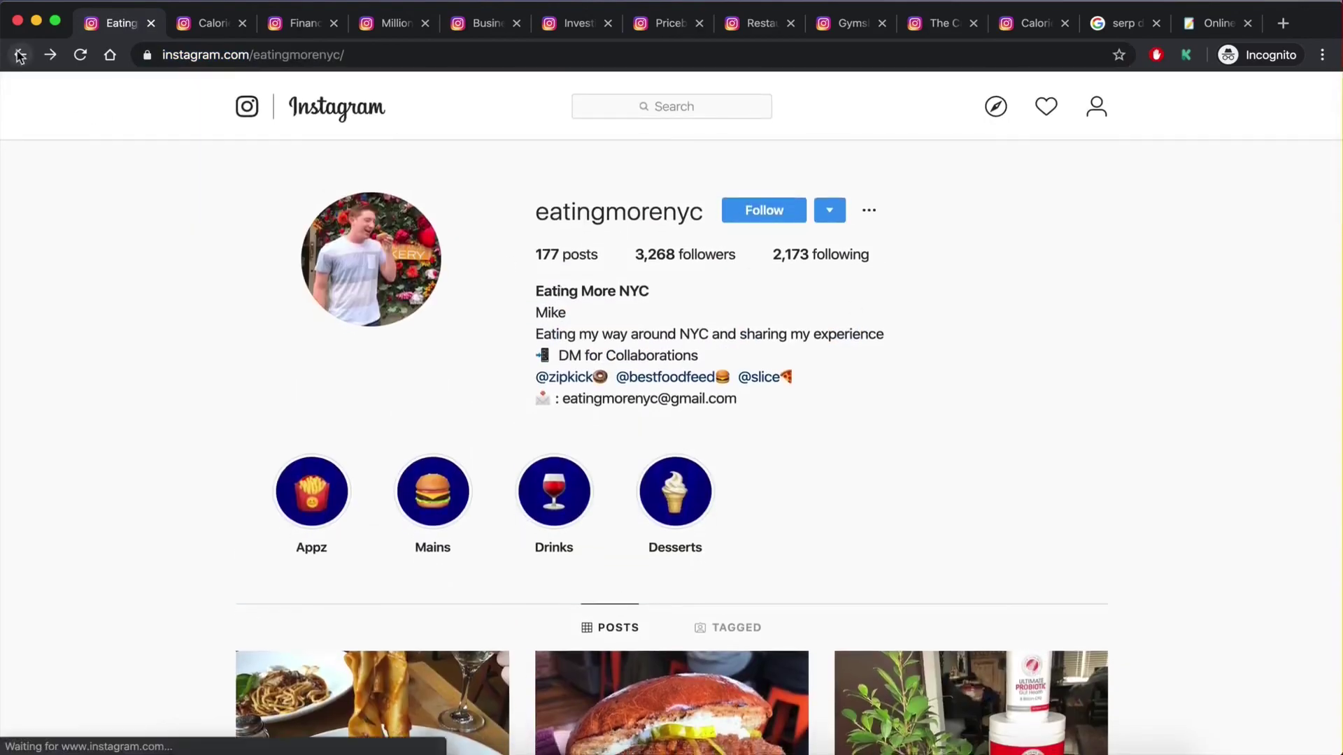
left_click(19, 55)
left_click(1003, 340)
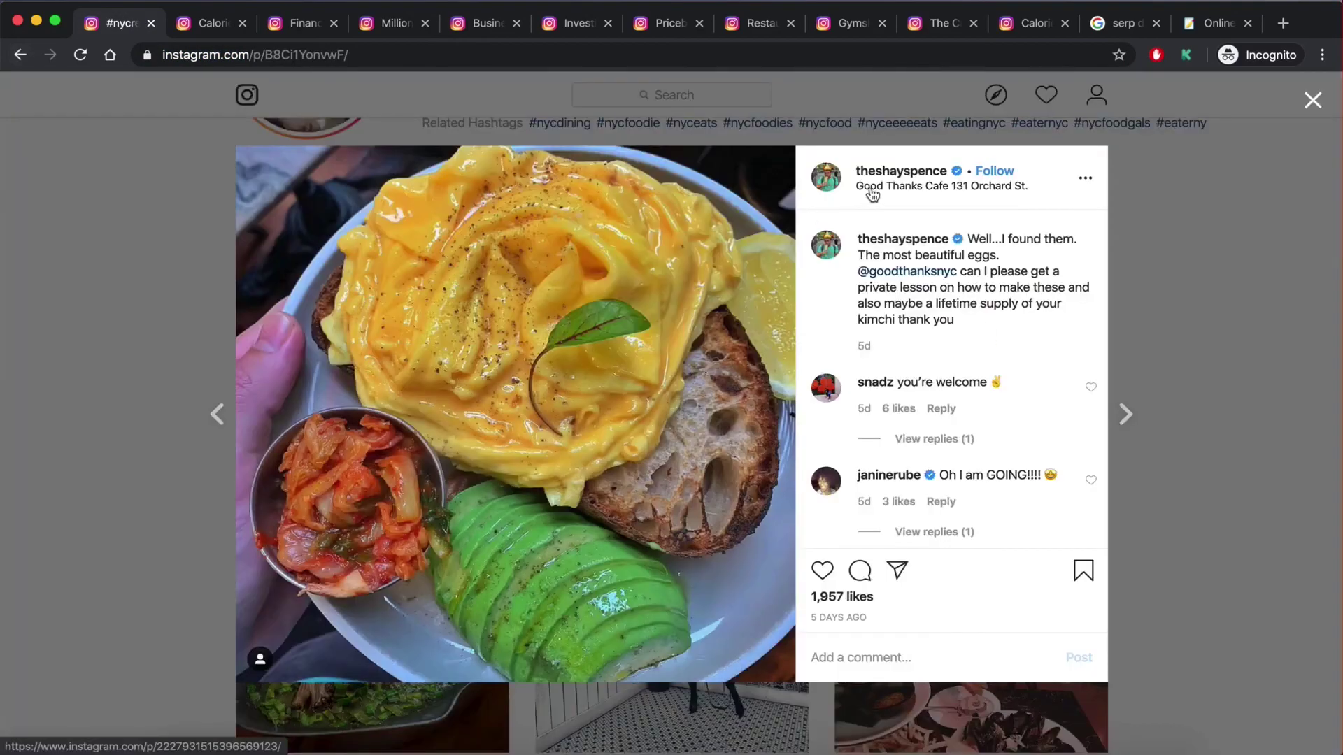
left_click(874, 173)
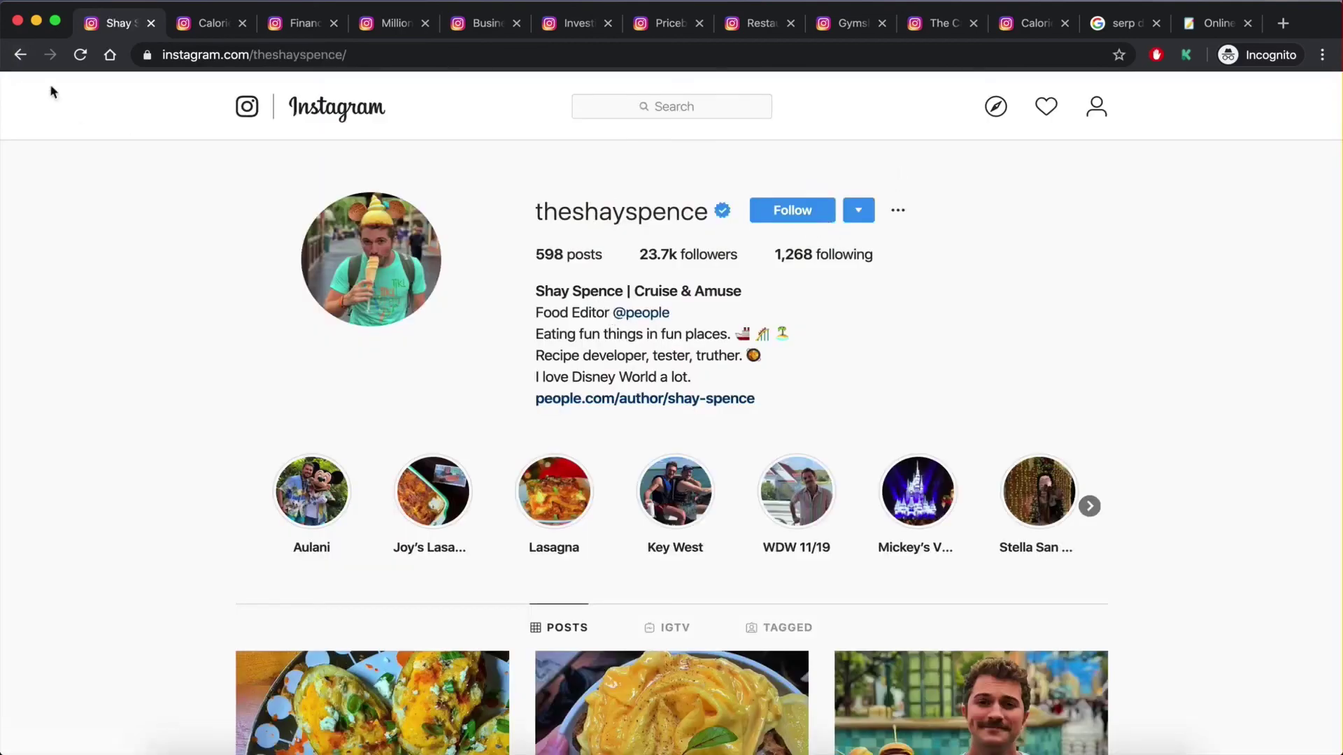
left_click(21, 55)
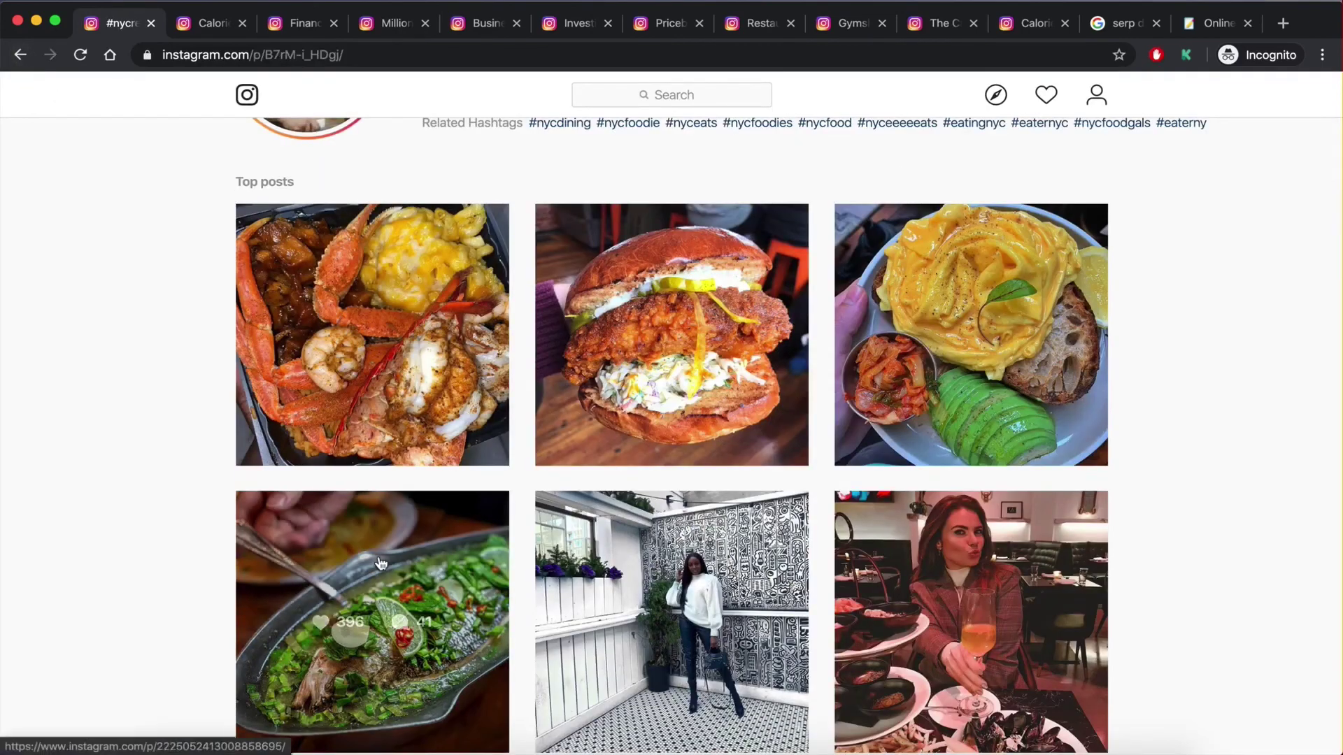
left_click(490, 553)
left_click(20, 56)
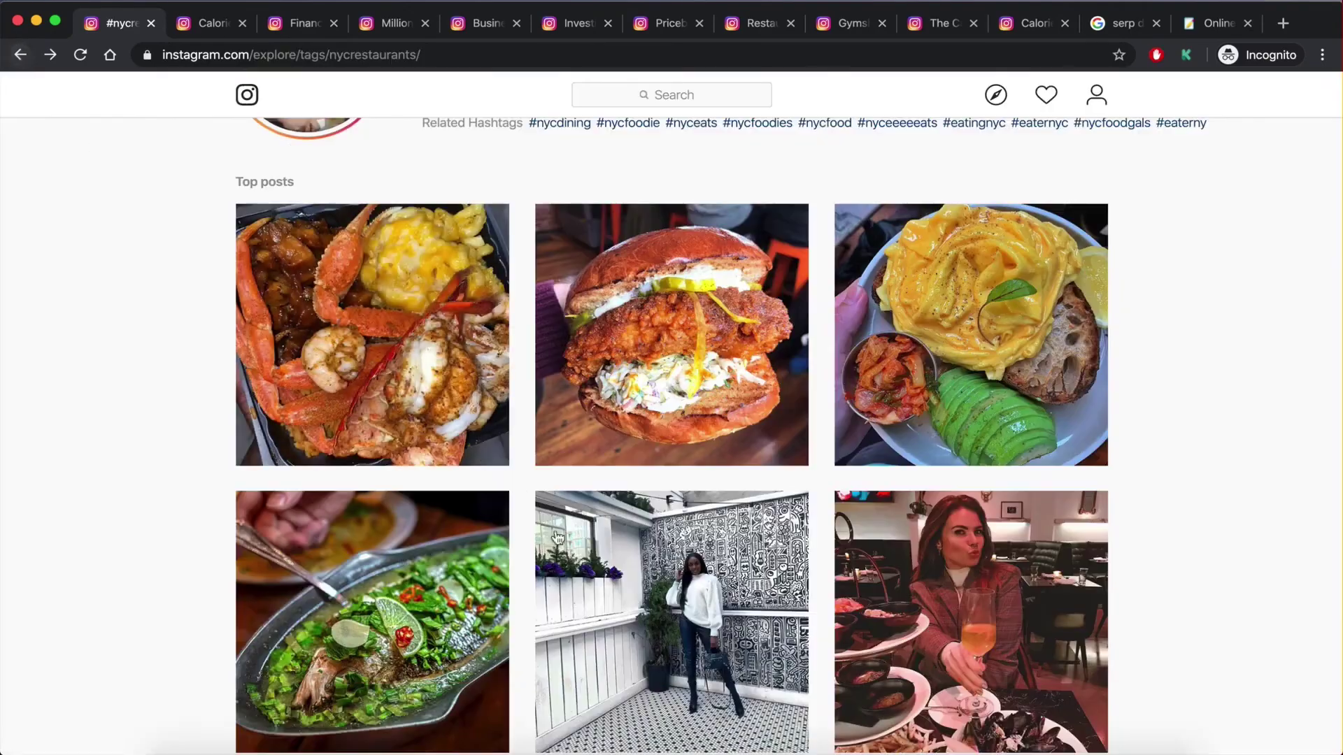
left_click(20, 56)
left_click(20, 56)
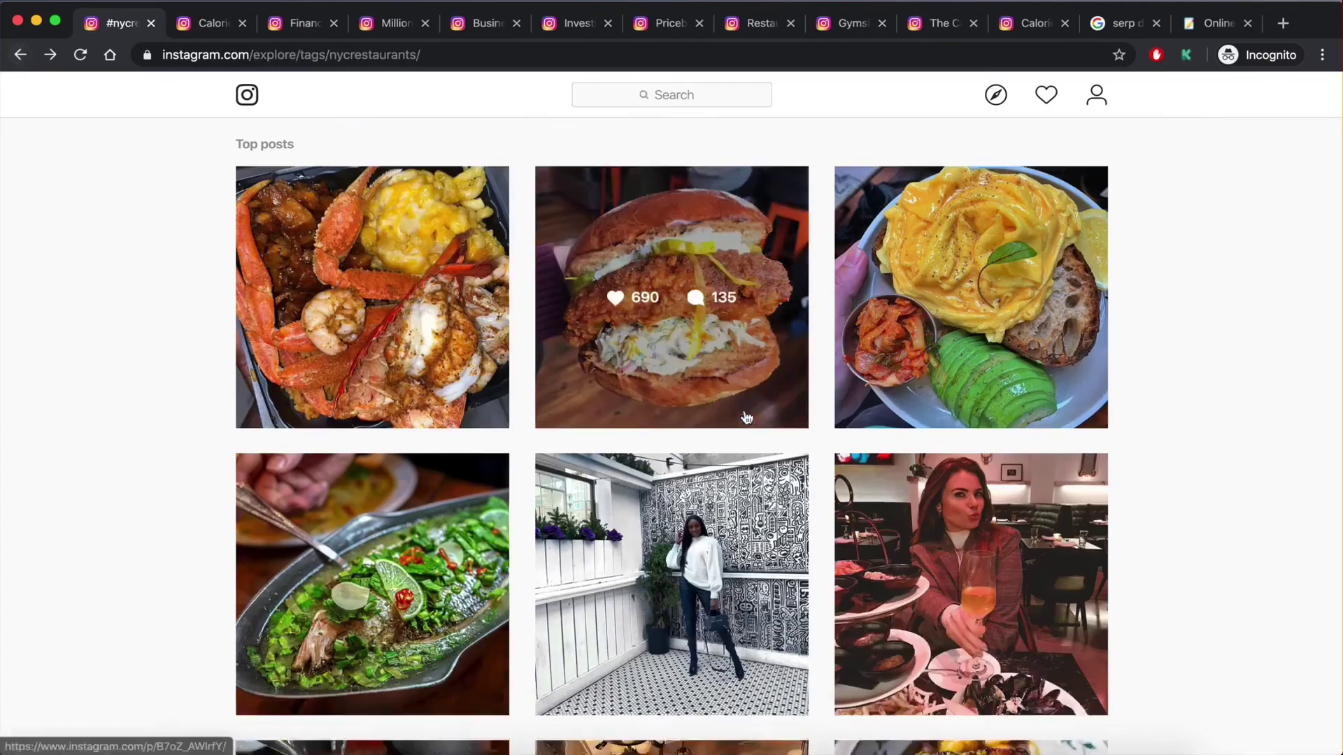